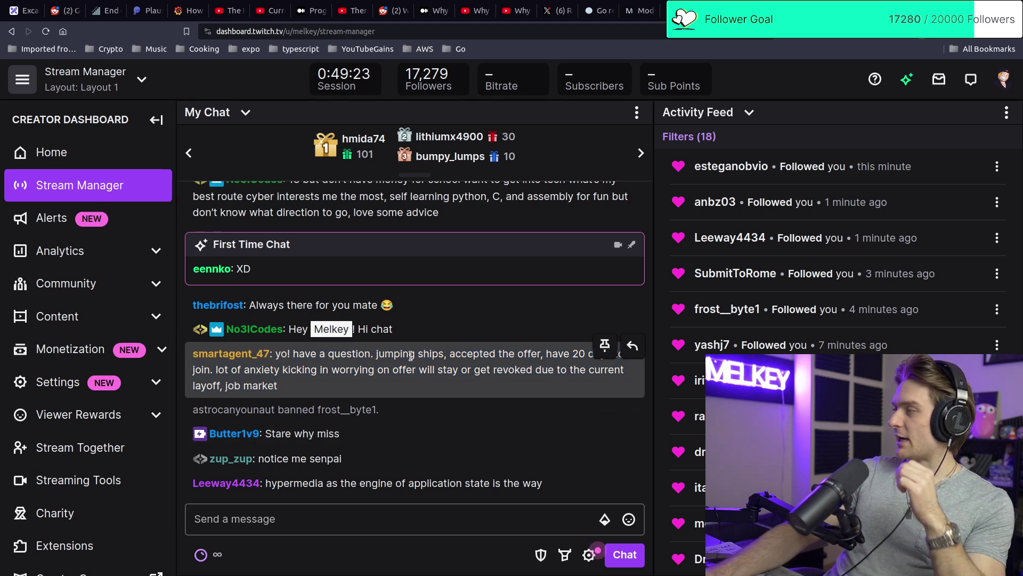
{"action": "left_click", "coordinate": [415, 365]}
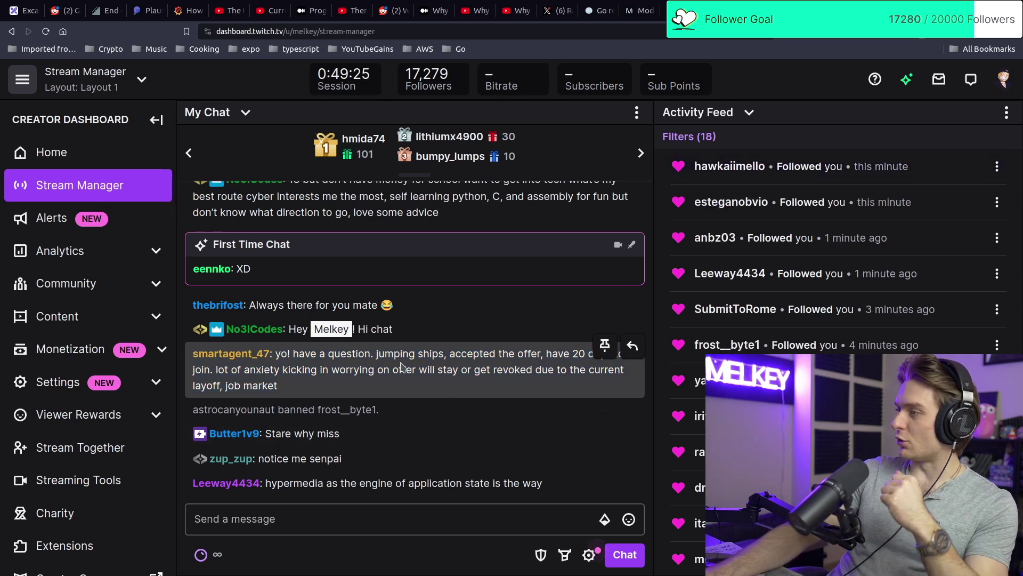
{"action": "triple_click", "coordinate": [406, 367]}
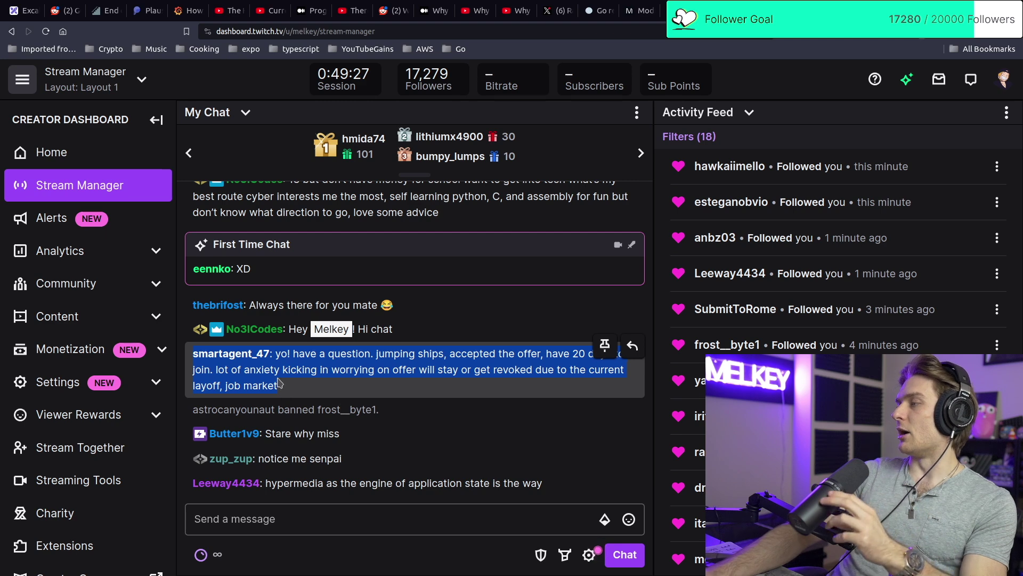
{"action": "left_click", "coordinate": [321, 388]}
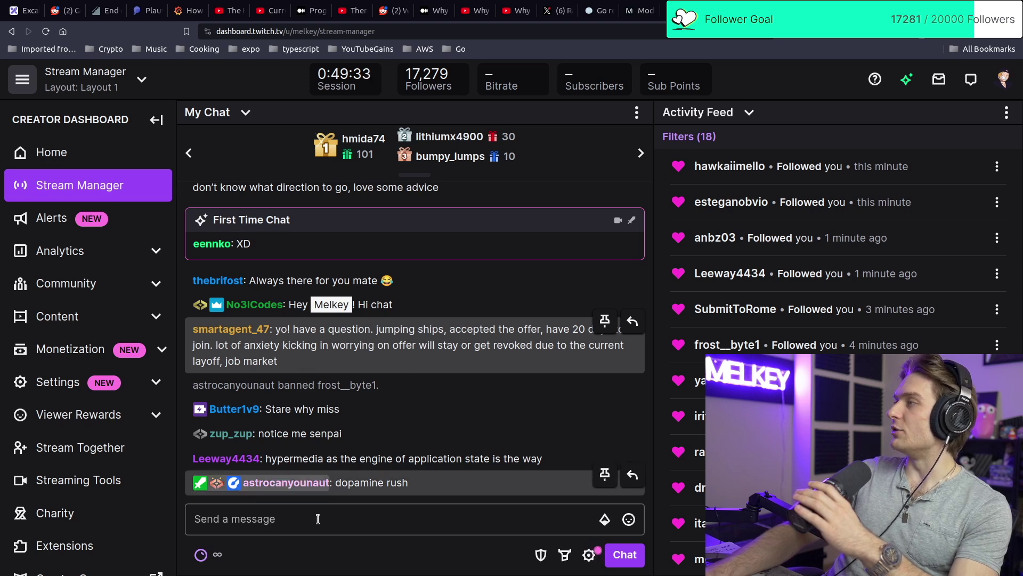
{"action": "key", "text": "ctrl+Tab"}
{"action": "scroll", "coordinate": [482, 292], "scroll_direction": "down", "scroll_amount": 5}
{"action": "scroll", "coordinate": [484, 292], "scroll_direction": "down", "scroll_amount": 5}
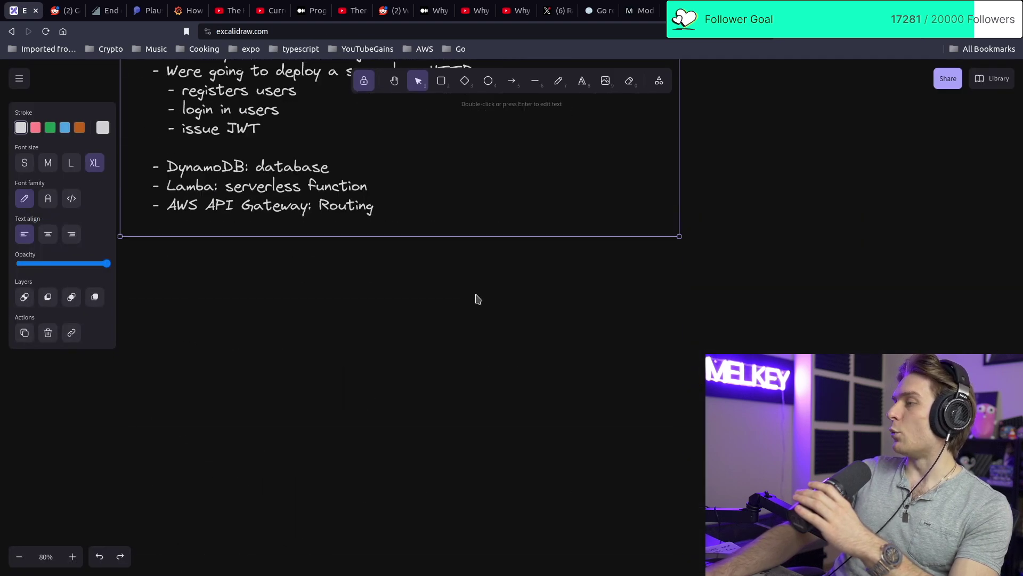
{"action": "scroll", "coordinate": [488, 244], "scroll_direction": "down", "scroll_amount": 5}
{"action": "scroll", "coordinate": [488, 244], "scroll_direction": "down", "scroll_amount": 3}
- Add a text block reading 'Anytime you are in a position of uncertainty its scary'
{"action": "left_click", "coordinate": [582, 81]}
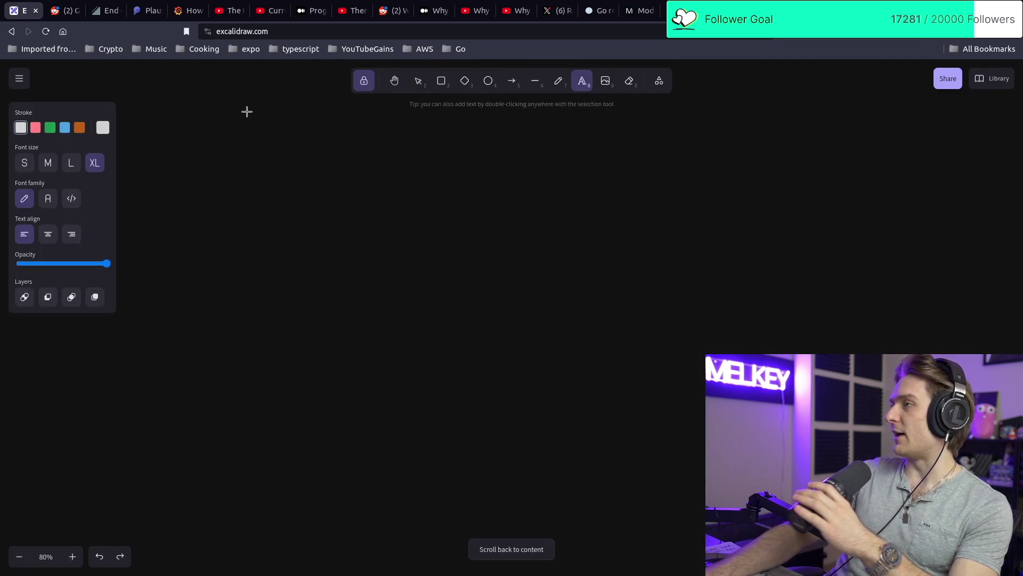
{"action": "left_click", "coordinate": [128, 122]}
{"action": "type", "text": "Any"}
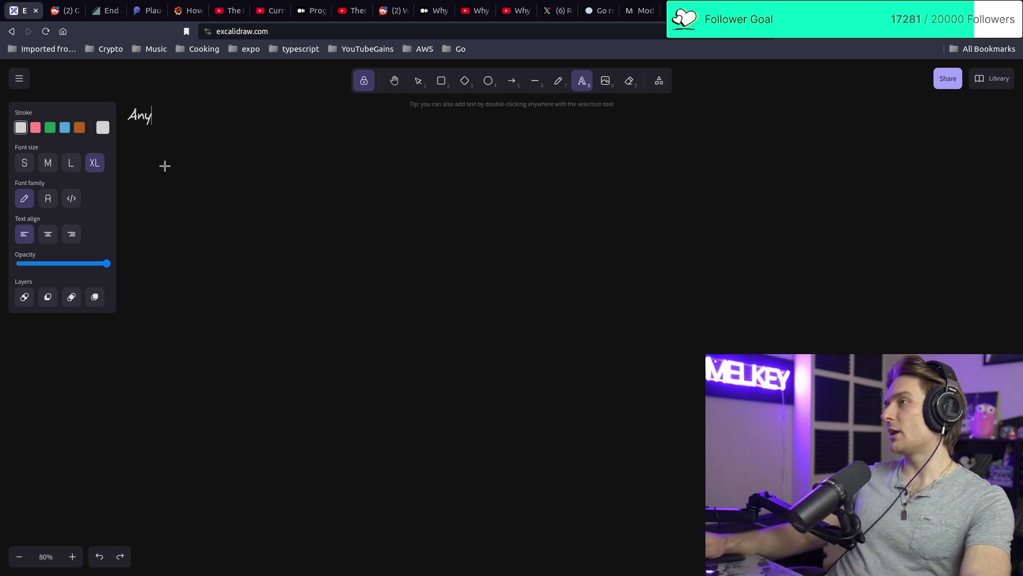
{"action": "type", "text": "time you are in "}
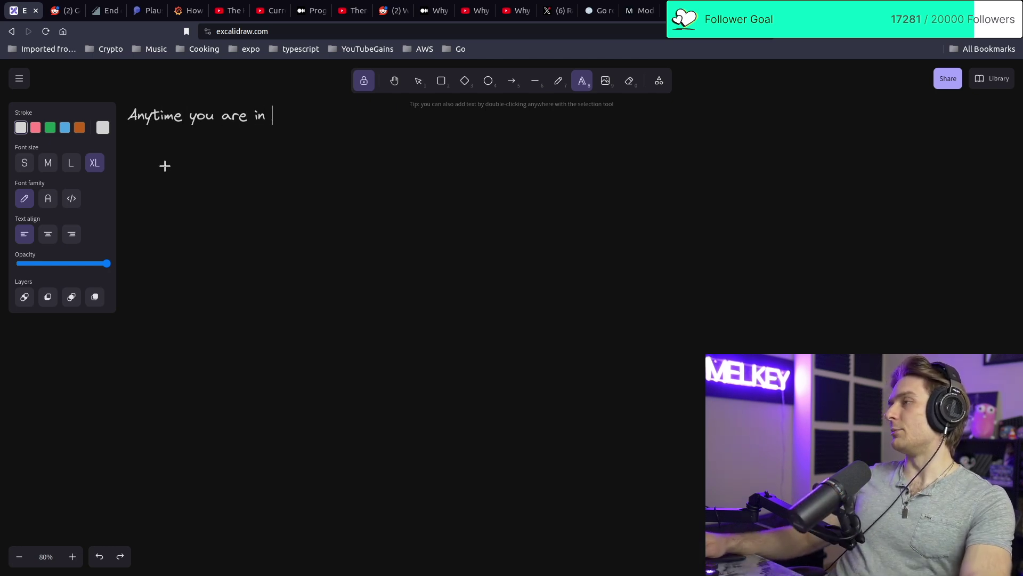
{"action": "type", "text": "a positi"}
{"action": "key", "text": "BackSpace"}
{"action": "key", "text": "BackSpace"}
{"action": "type", "text": "tion "}
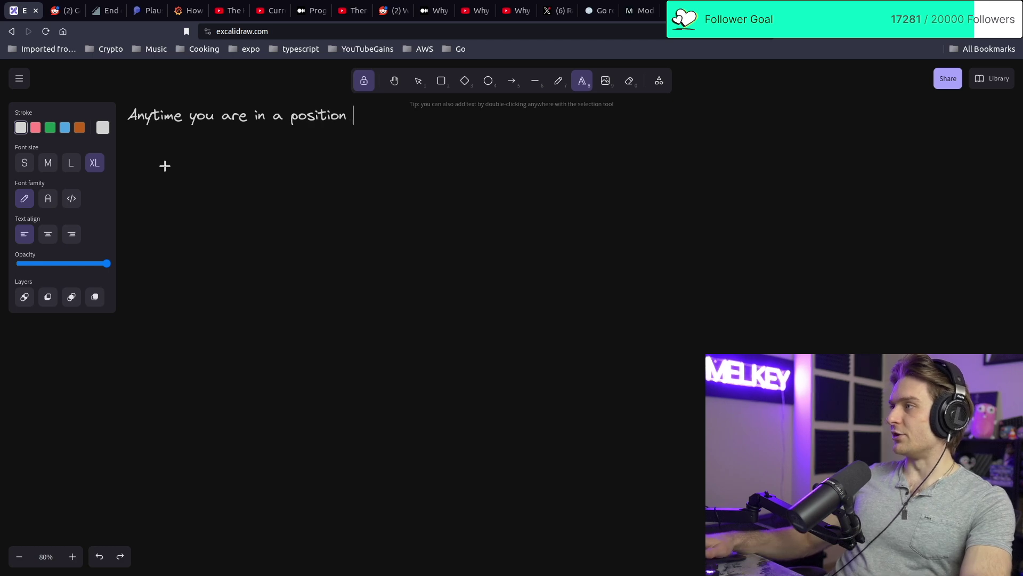
{"action": "type", "text": "of uncertaintiy its sx"}
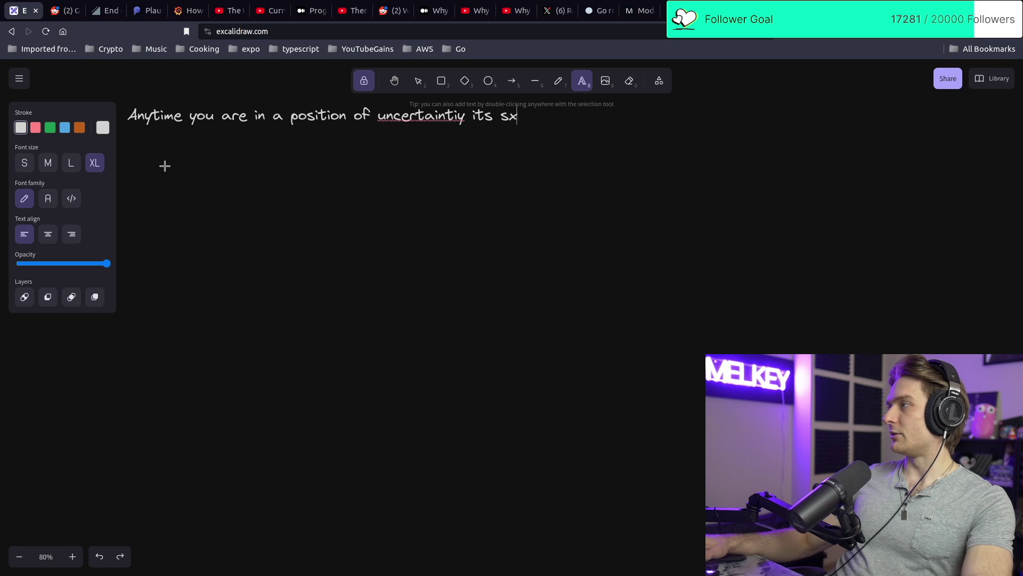
{"action": "key", "text": "BackSpace"}
{"action": "type", "text": "cary"}
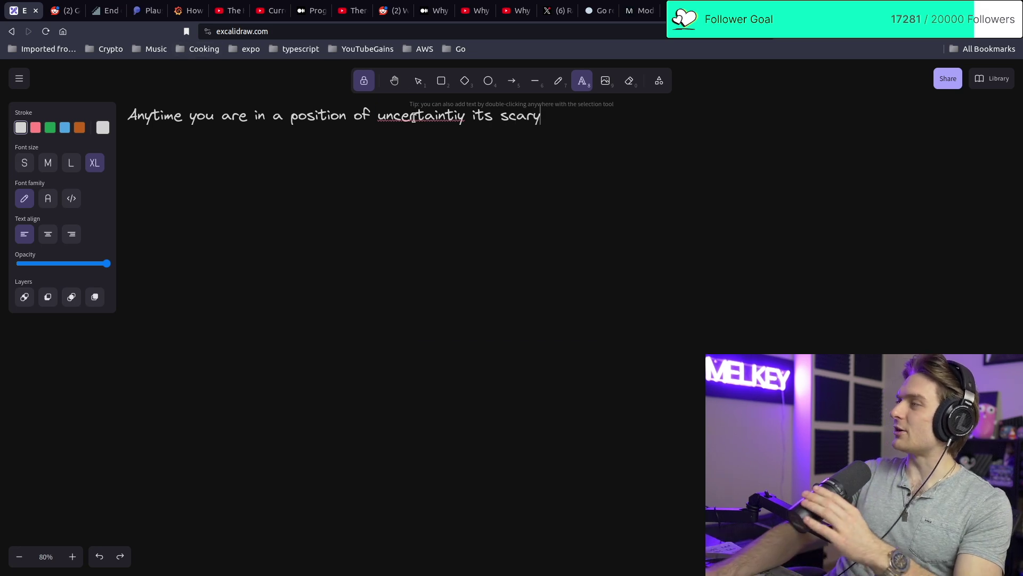
- Correct the misspelling 'uncertaintiy' to 'uncertainty' using the spellcheck suggestion
{"action": "right_click", "coordinate": [415, 116]}
{"action": "left_click", "coordinate": [432, 122]}
{"action": "left_click", "coordinate": [560, 117]}
- Type '- If you currently have a job and an offer:' with four indented sub-bullets
{"action": "key", "text": "Return"}
{"action": "type", "text": "- If you c"}
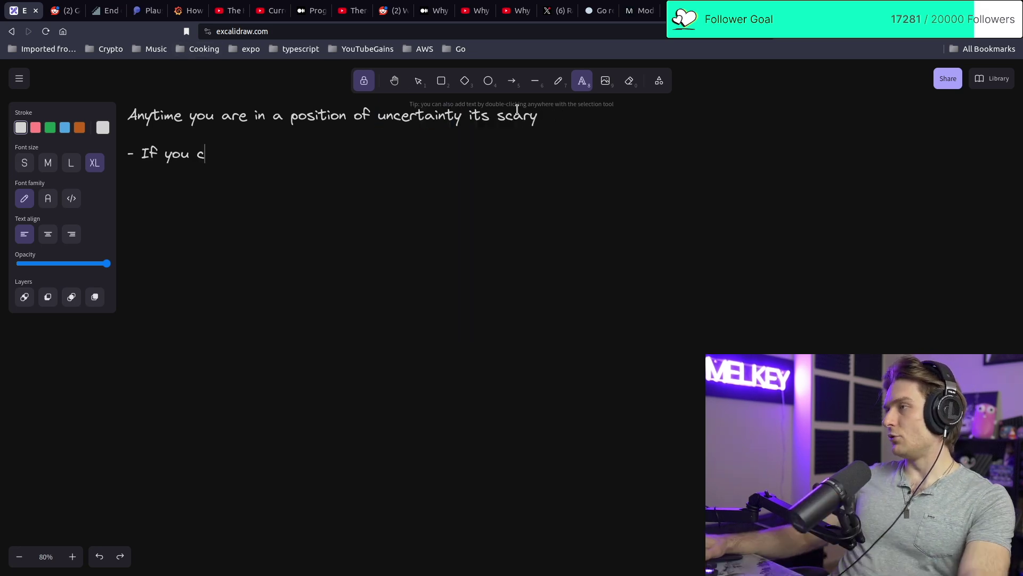
{"action": "type", "text": "urrently have a j"}
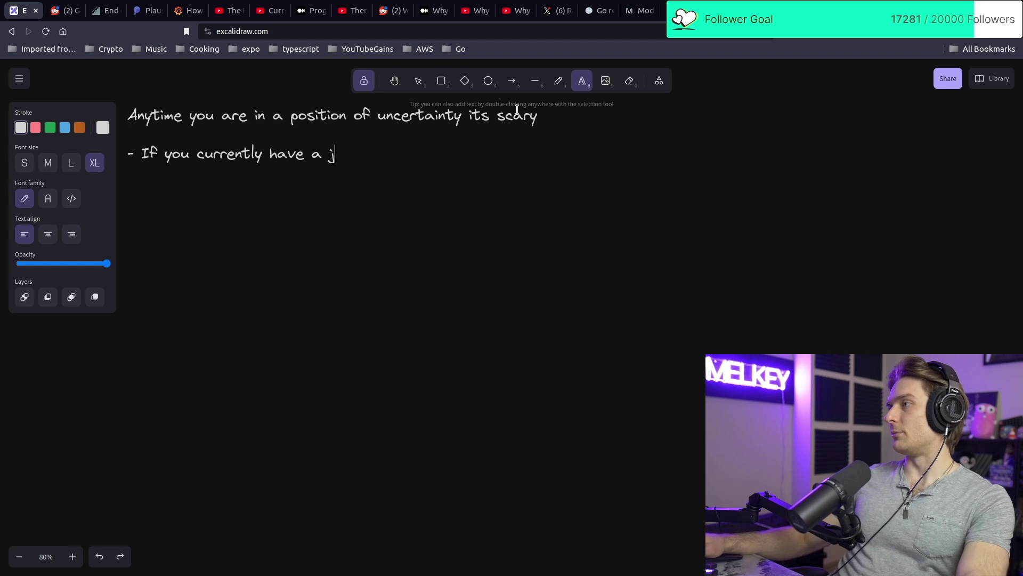
{"action": "type", "text": "ob and an offer"}
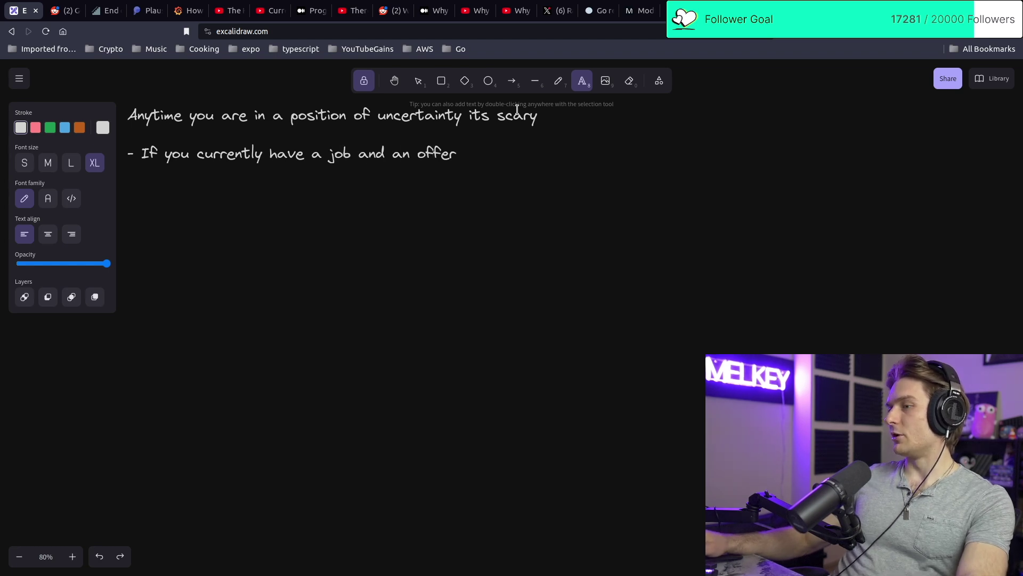
{"action": "type", "text": ":     - "}
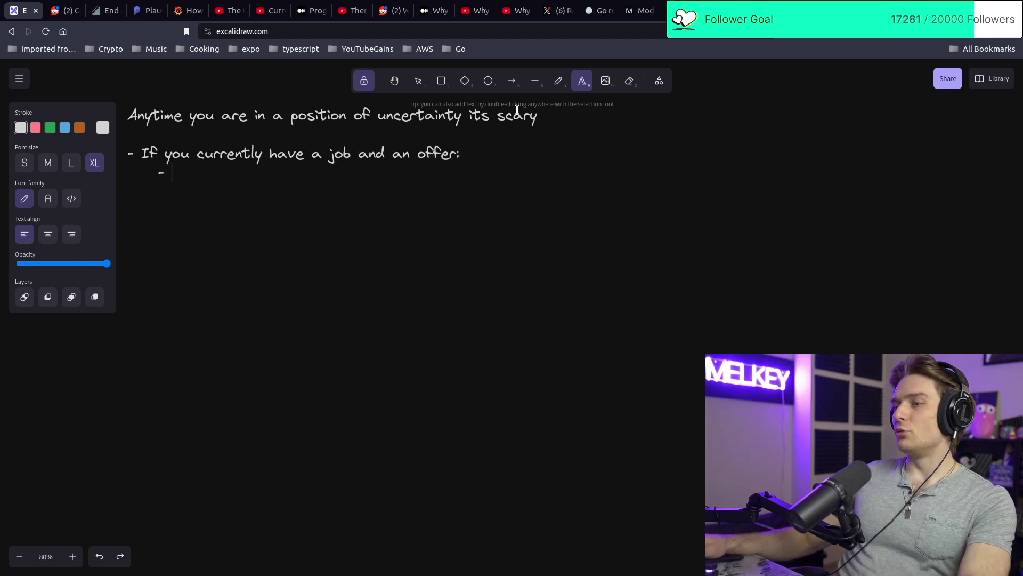
{"action": "type", "text": "Keep both "}
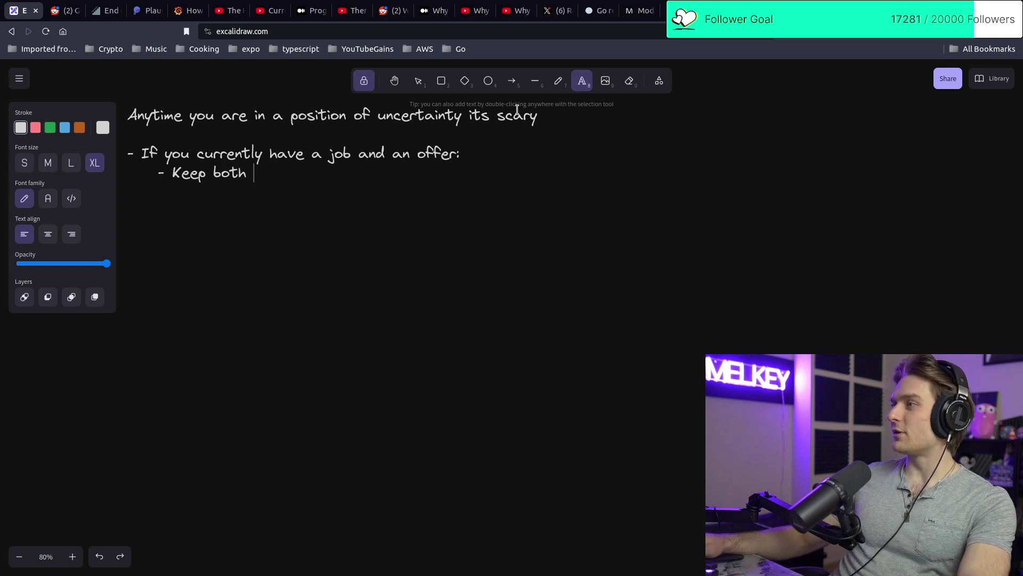
{"action": "type", "text": "for as long as you can "}
{"action": "type", "text": "    - A"}
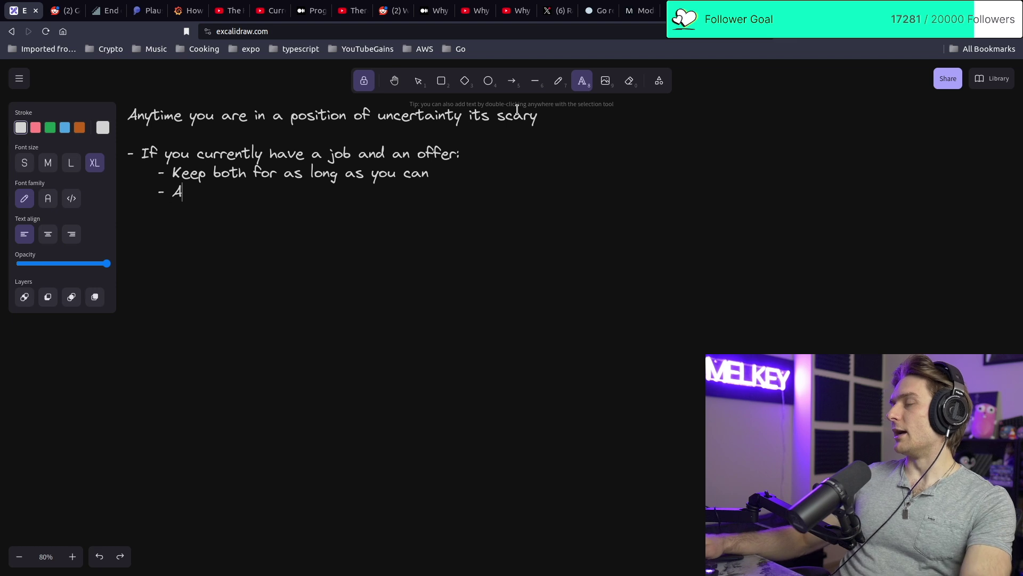
{"action": "type", "text": "ccept your offer wi"}
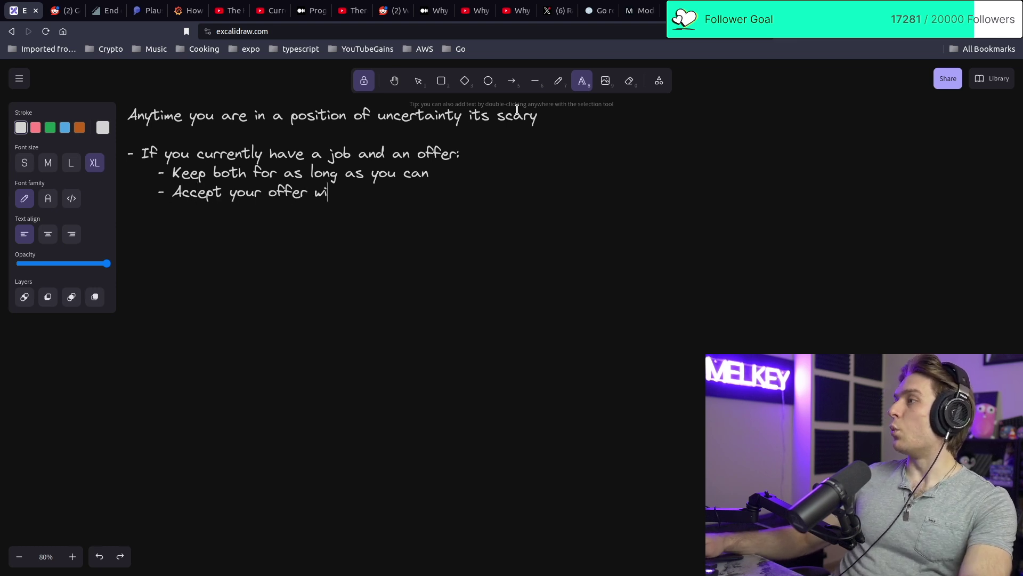
{"action": "key", "text": "BackSpace"}
{"action": "type", "text": "hile you"}
{"action": "key", "text": "BackSpace"}
{"action": "key", "text": "BackSpace"}
{"action": "key", "text": "BackSpace"}
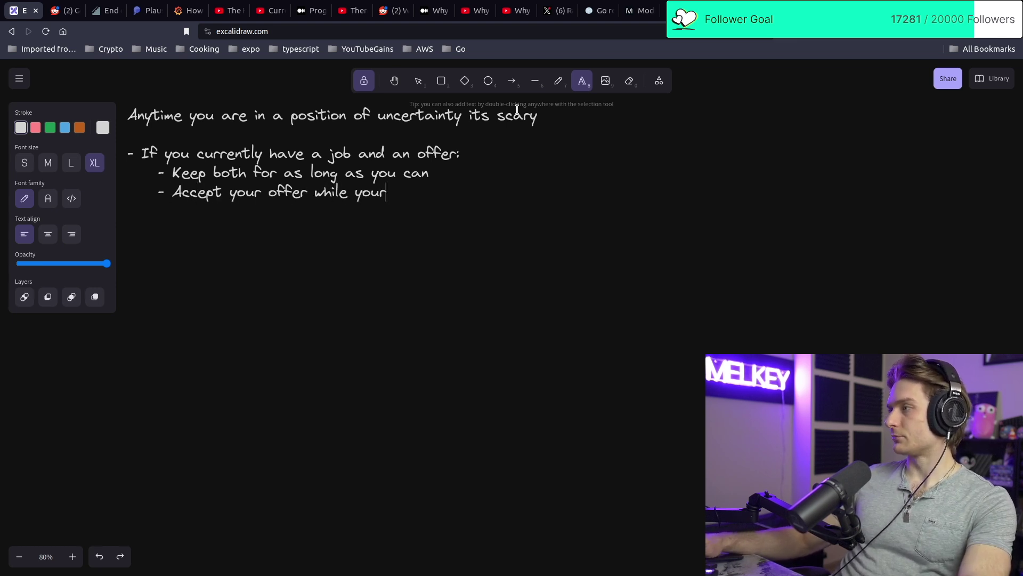
{"action": "type", "text": "e still working F.T"}
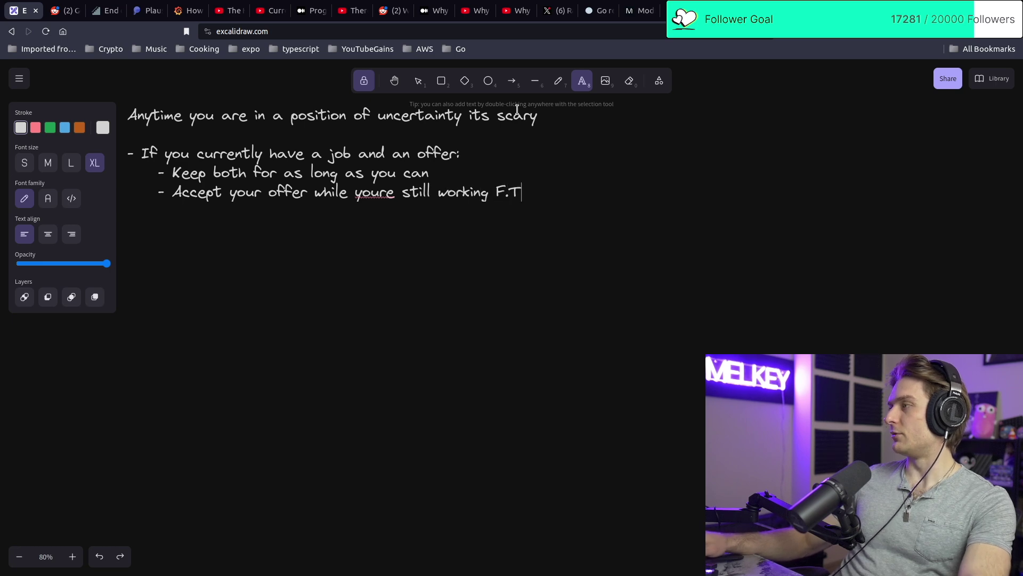
{"action": "key", "text": "Return"}
{"action": "type", "text": "-"}
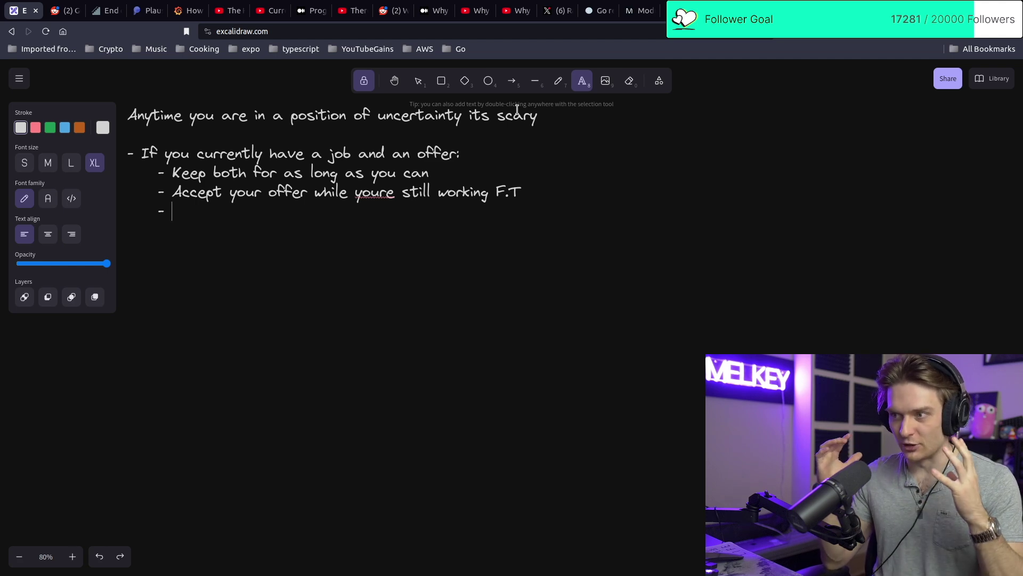
{"action": "type", "text": "T"}
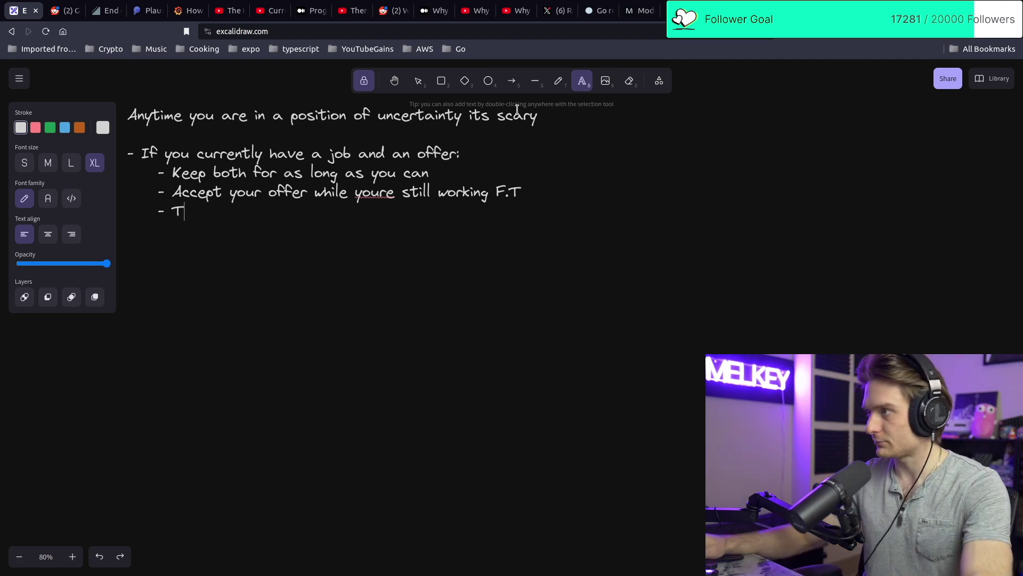
{"action": "type", "text": "hen, only aff"}
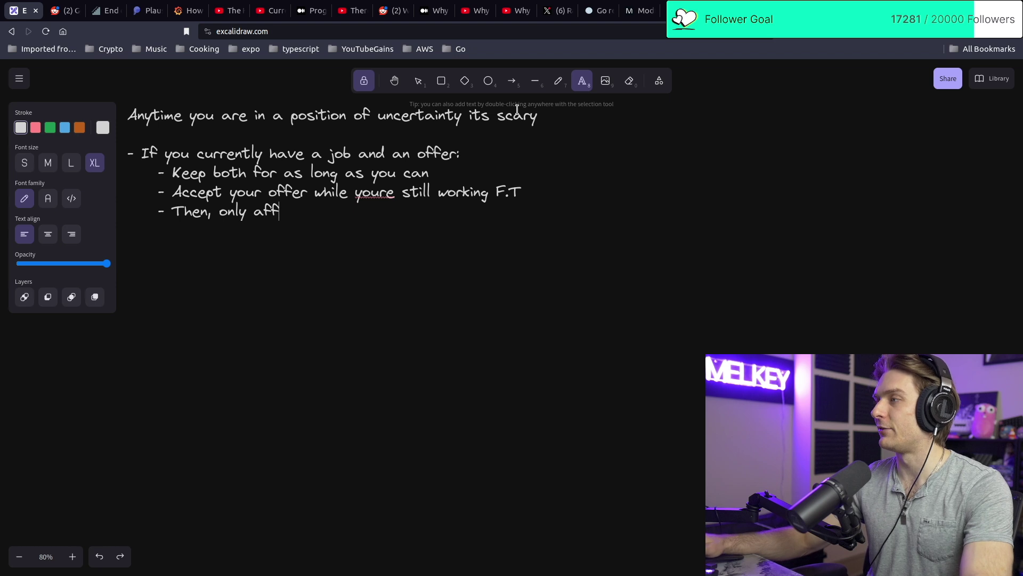
{"action": "type", "text": "ter "}
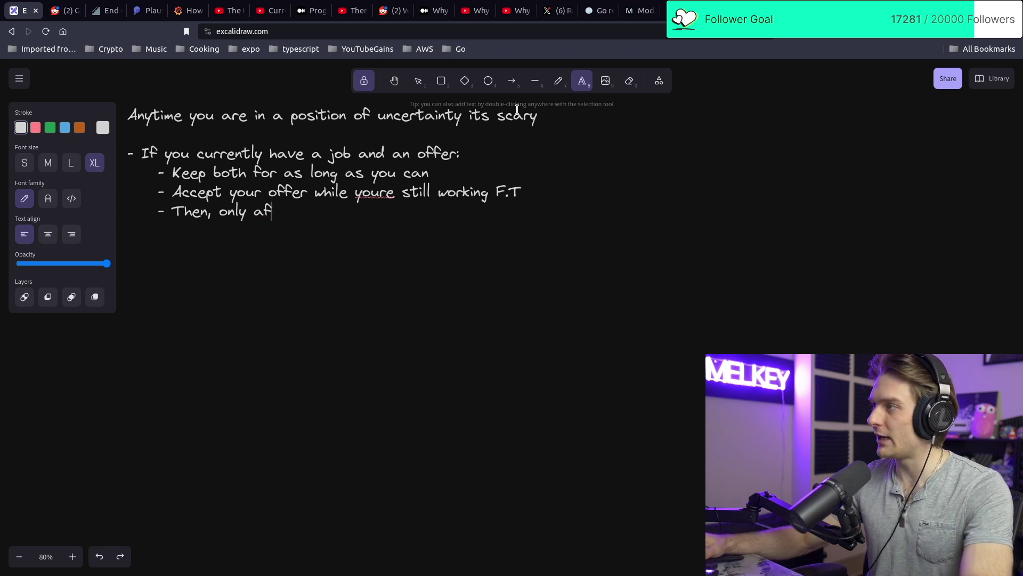
{"action": "type", "text": "ter you signed the offer, a"}
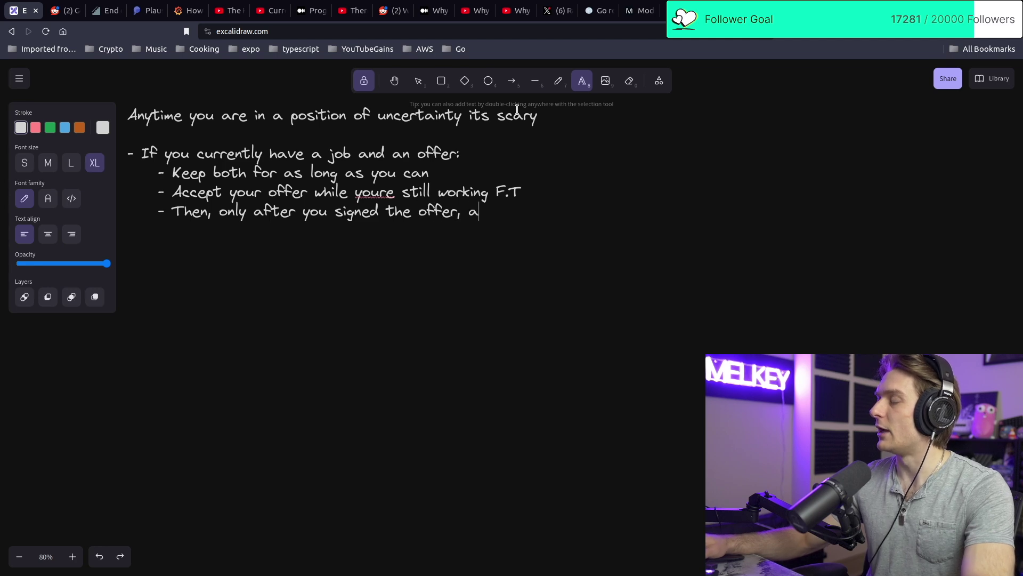
{"action": "type", "text": "nd have a start data"}
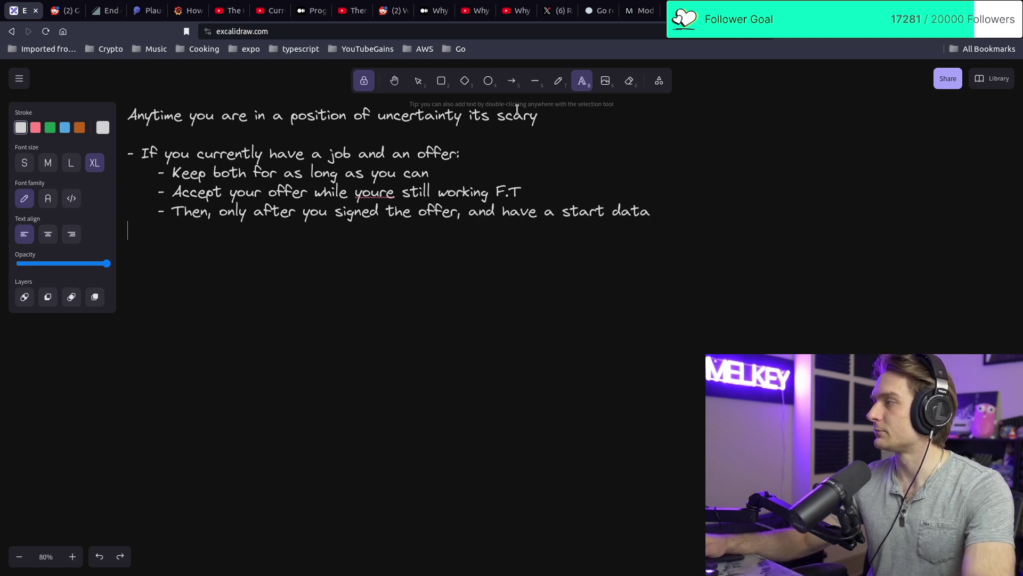
{"action": "key", "text": "BackSpace"}
{"action": "type", "text": "- "}
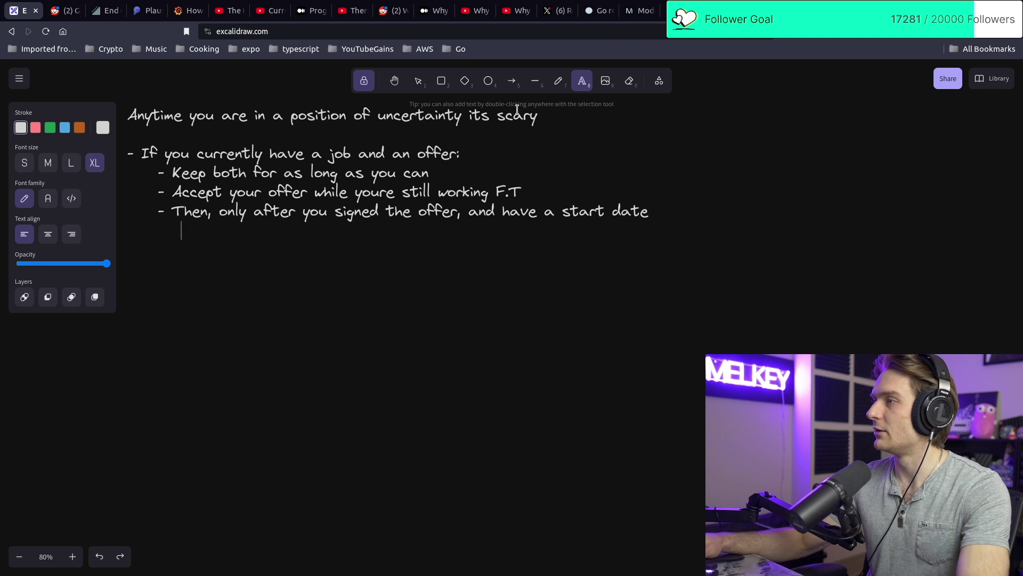
{"action": "type", "text": "Thats"}
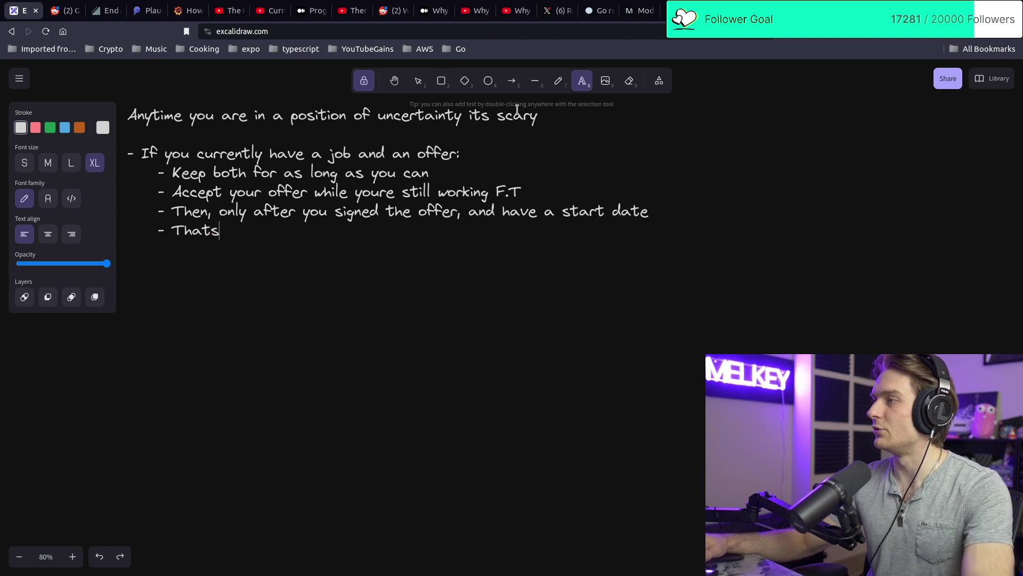
{"action": "type", "text": " when you can gi"}
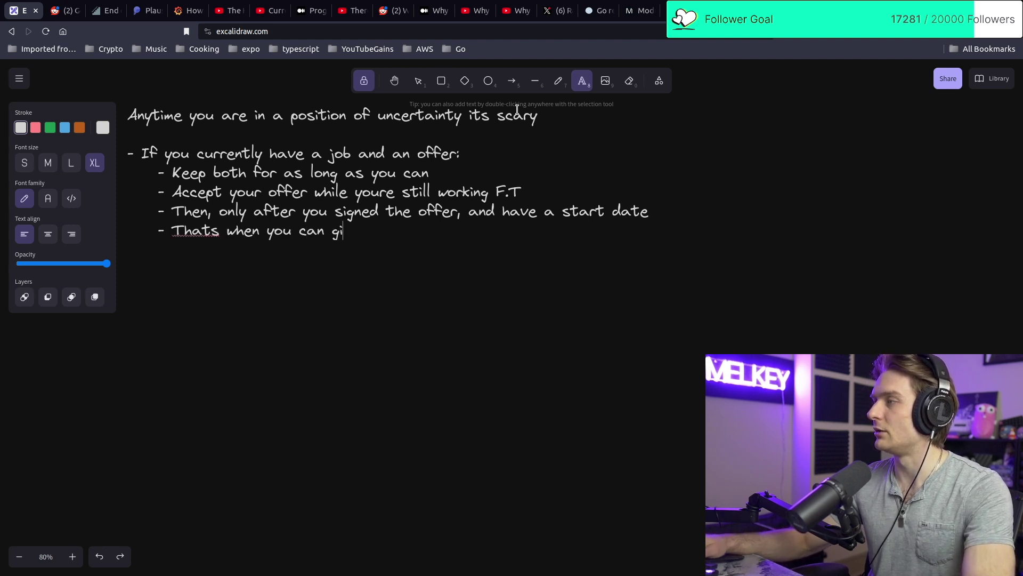
{"action": "type", "text": "ve your notice"}
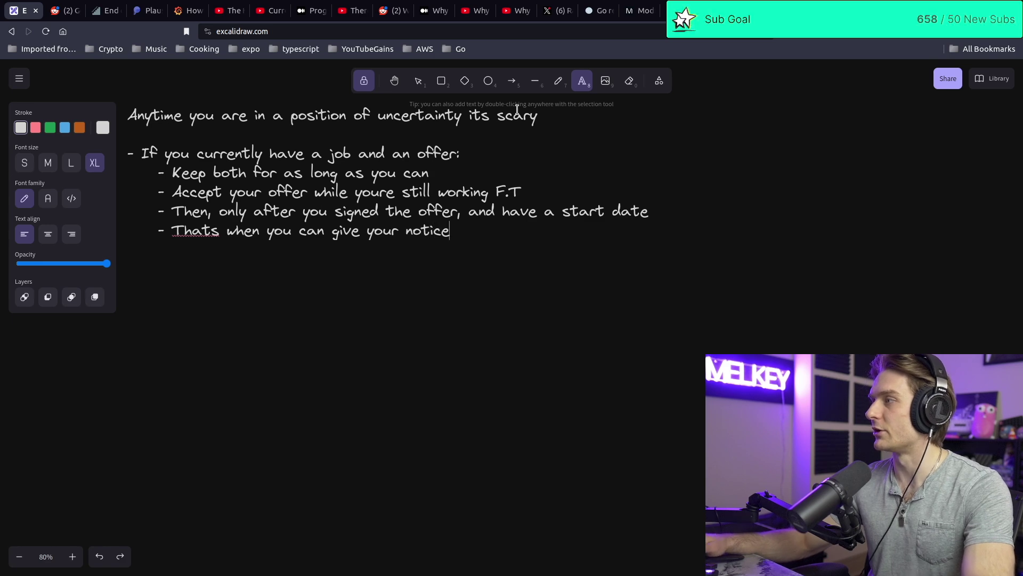
{"action": "key", "text": "Return"}
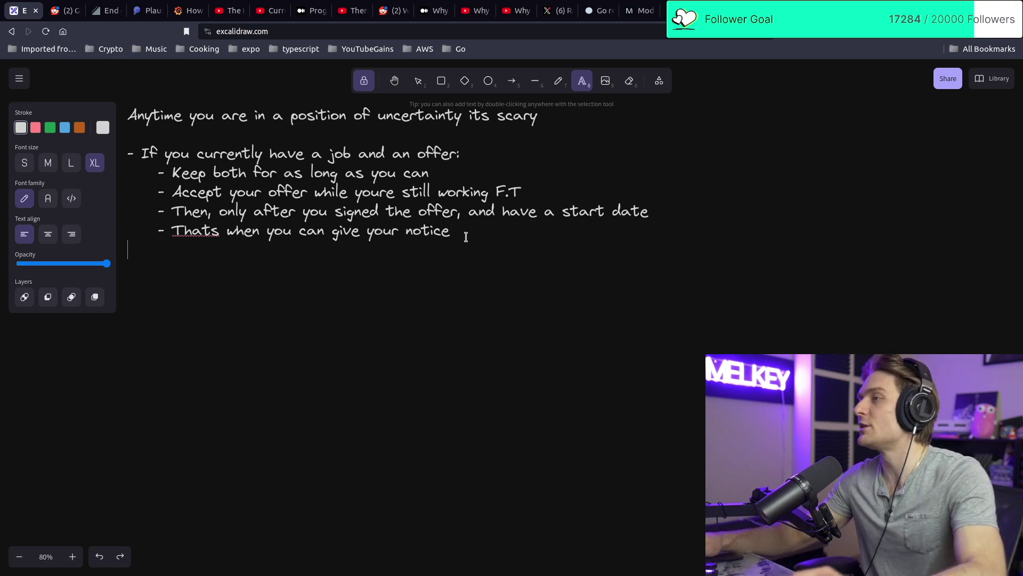
{"action": "key", "text": "Return"}
{"action": "type", "text": "- Be careful on who"}
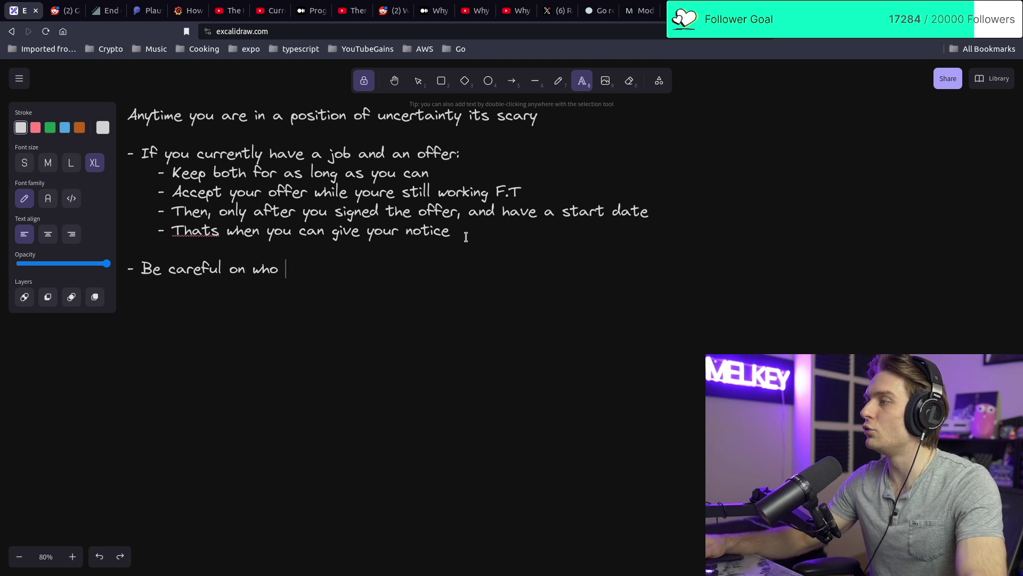
{"action": "type", "text": " you say "}
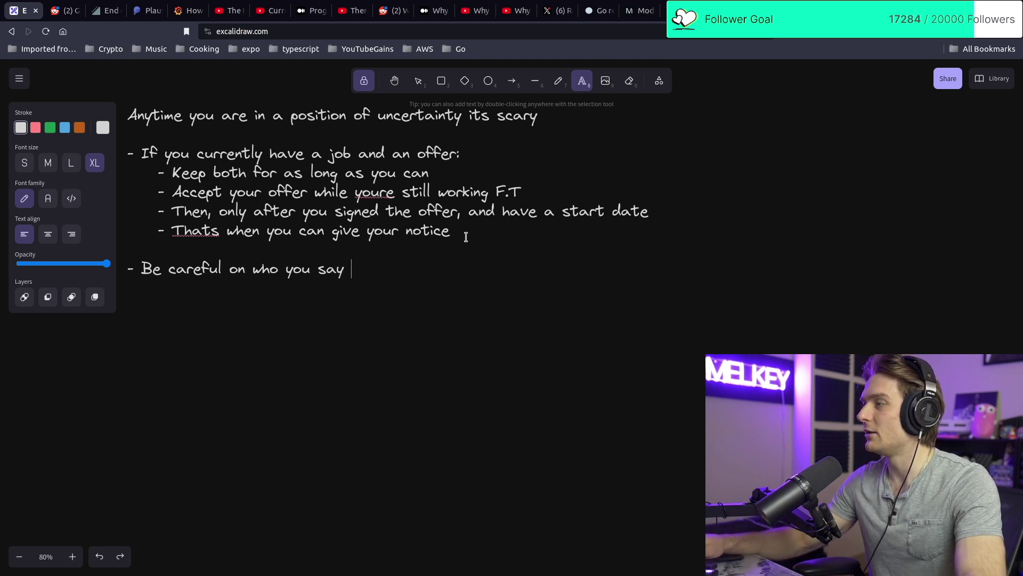
{"action": "type", "text": "and what you say"}
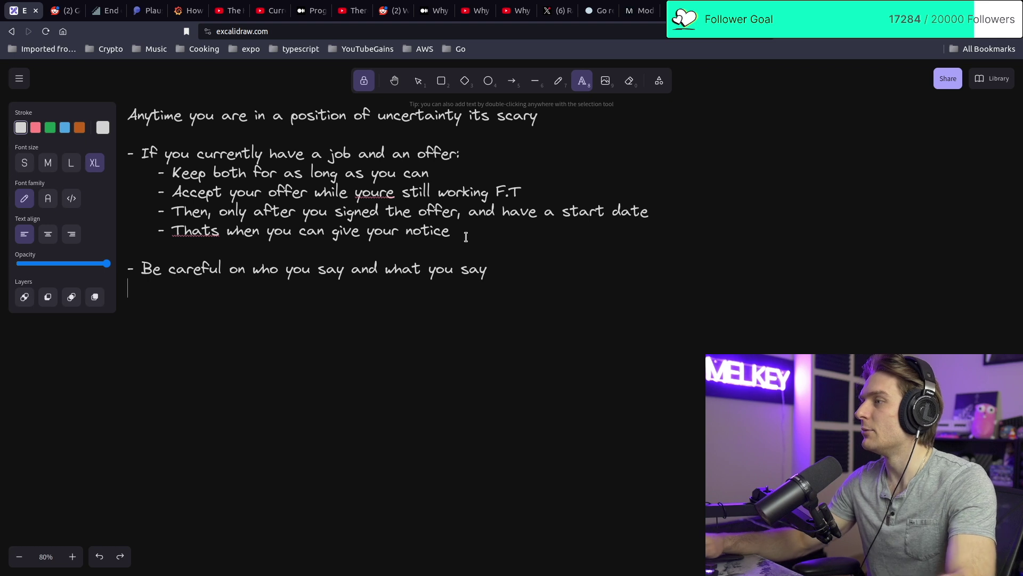
- List sub-points under 'Be careful on who you say and what you say', ending 'Nothing exists until it is signed'
{"action": "key", "text": "Return"}
{"action": "type", "text": "- "}
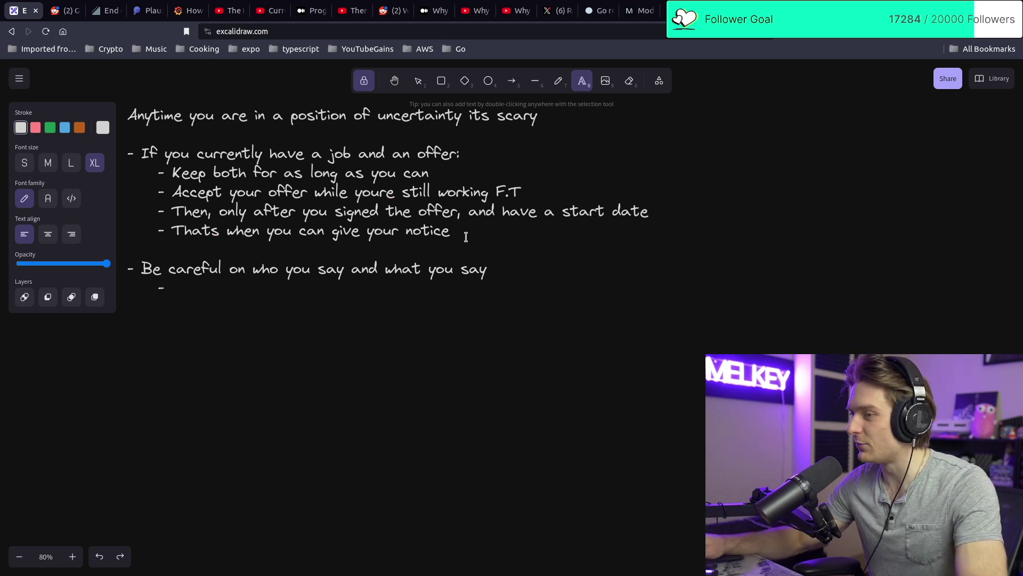
{"action": "type", "text": "nt tell yoru boss a"}
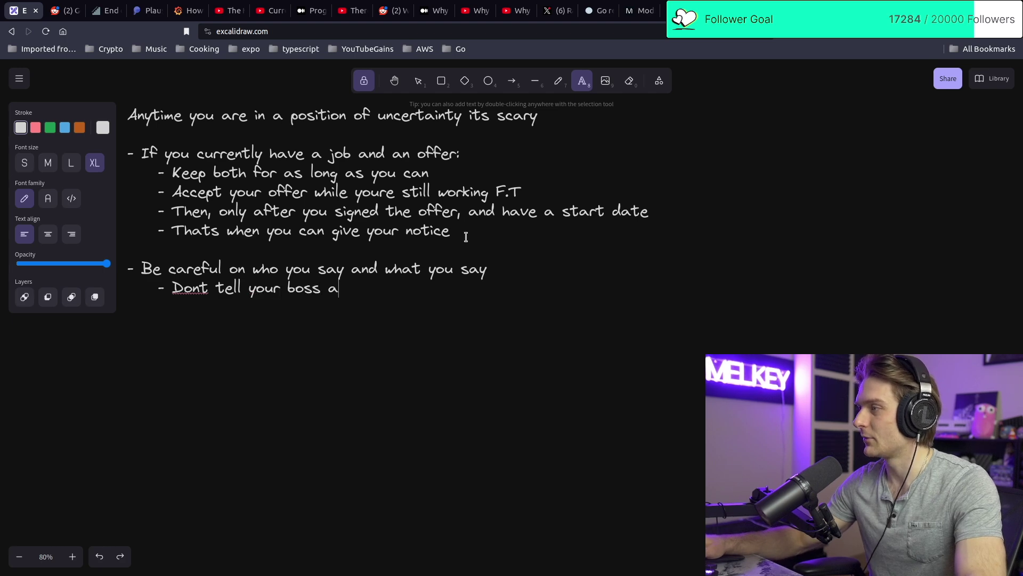
{"action": "type", "text": "f time"}
{"action": "key", "text": "Return"}
{"action": "type", "text": "- "}
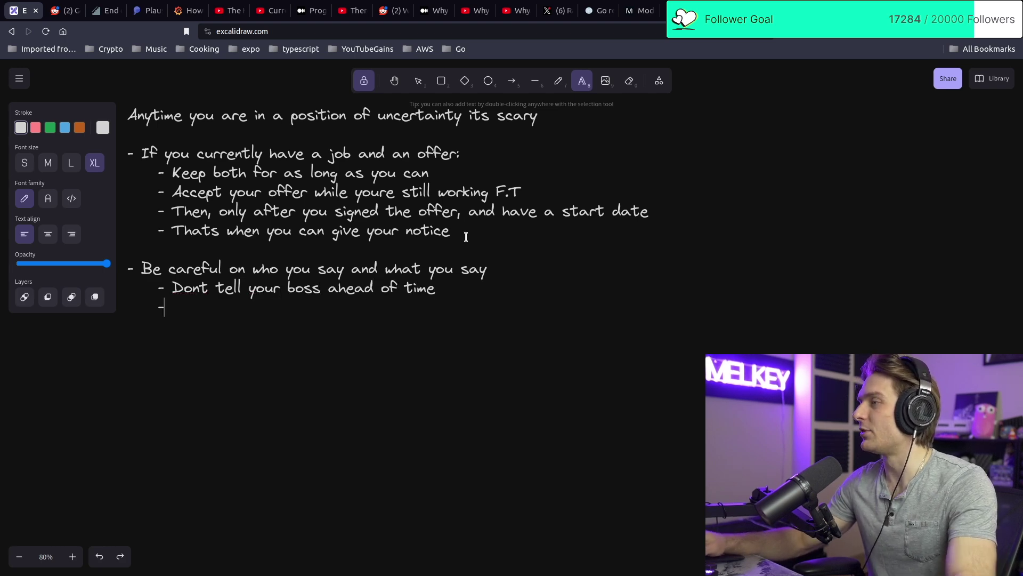
{"action": "type", "text": "My boss is my f"}
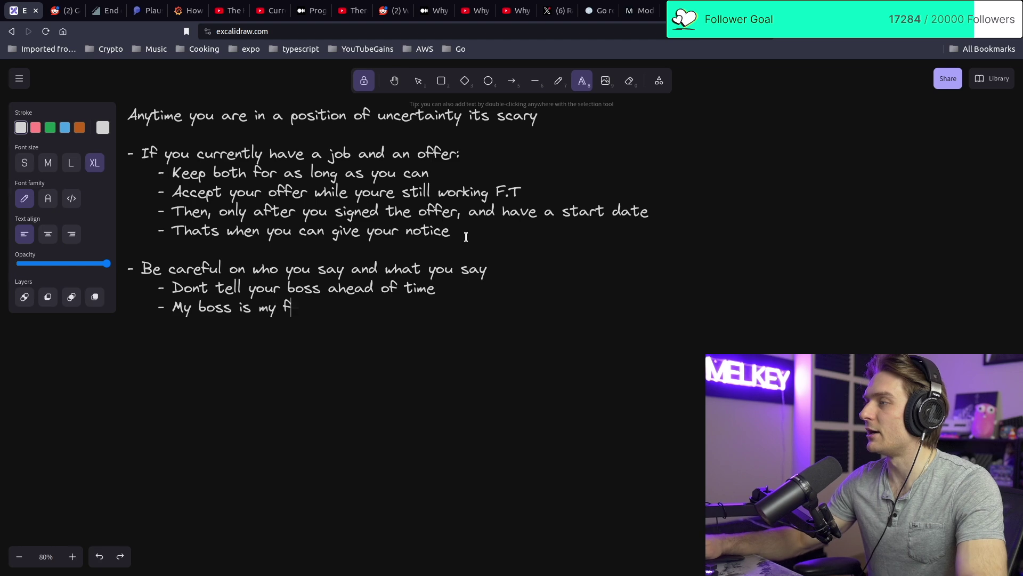
{"action": "type", "text": "riend and I want to help them"}
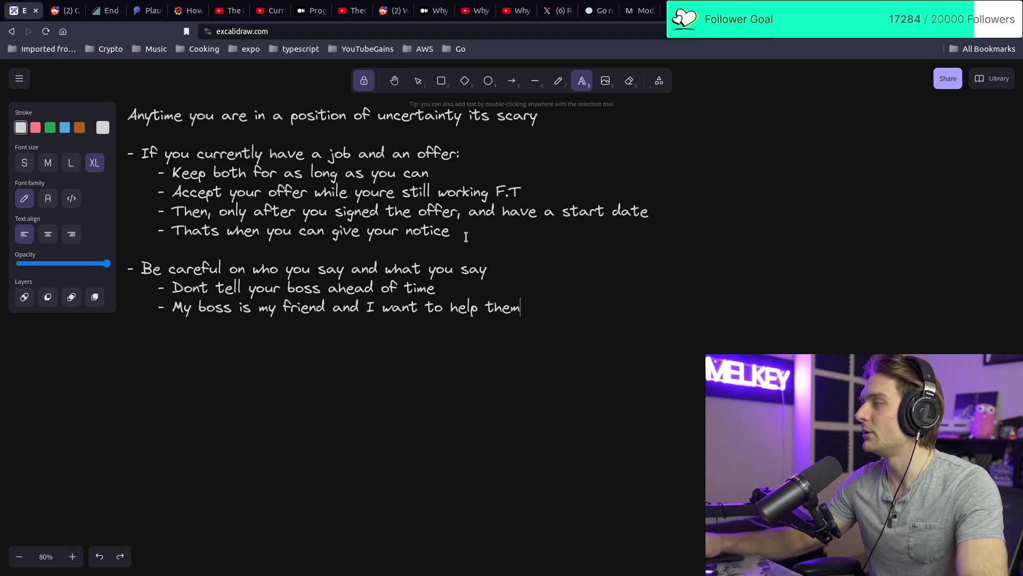
{"action": "key", "text": "Return"}
{"action": "type", "text": "- Dont "}
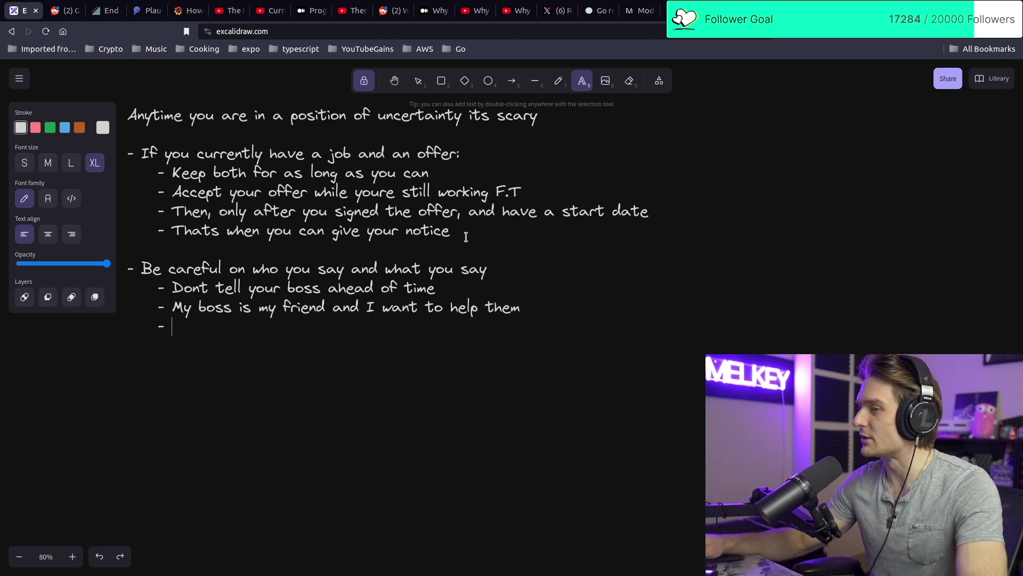
{"action": "type", "text": "    - Just a"}
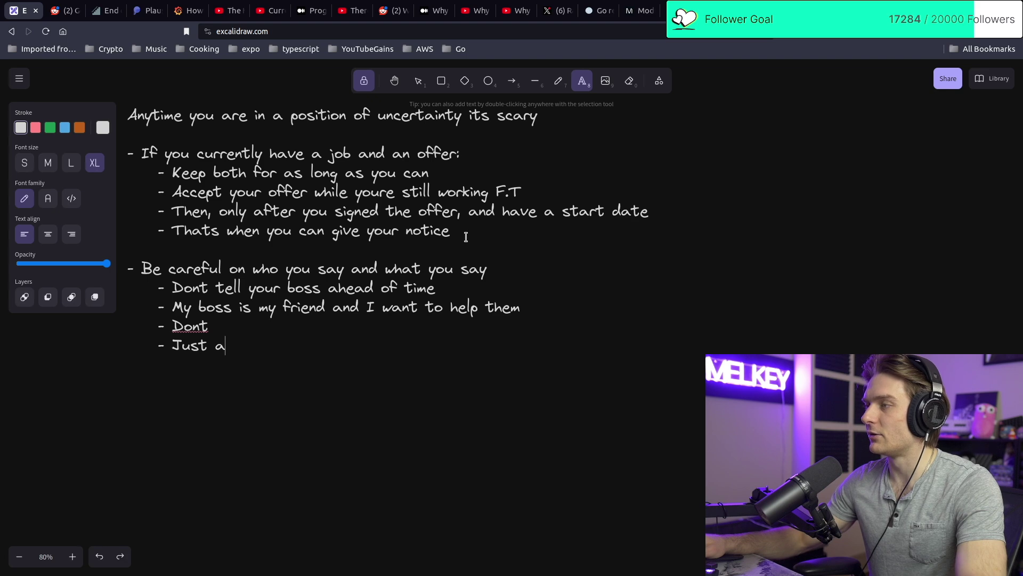
{"action": "type", "text": "ccept the new off"}
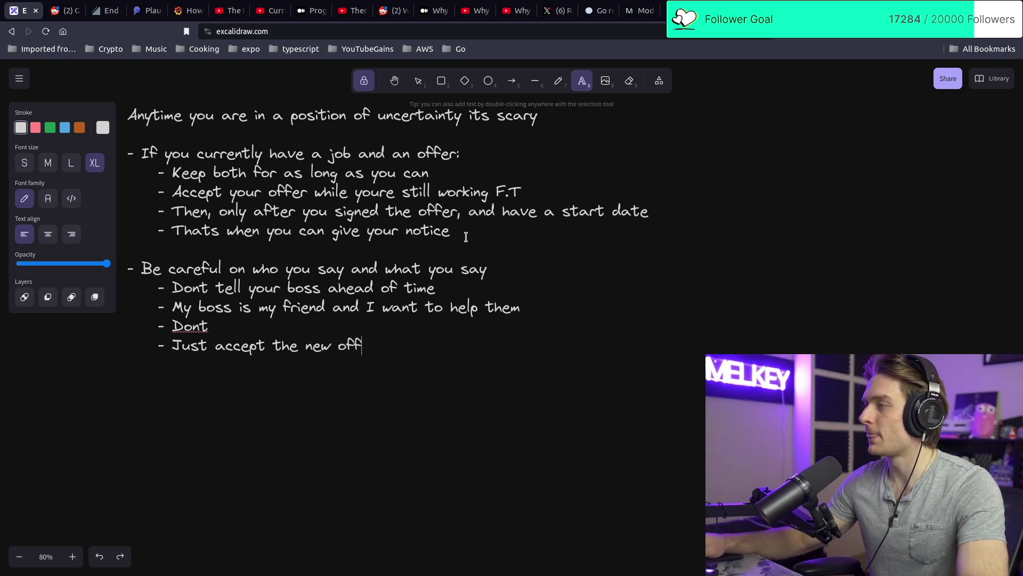
{"action": "type", "text": "er, and until you s"}
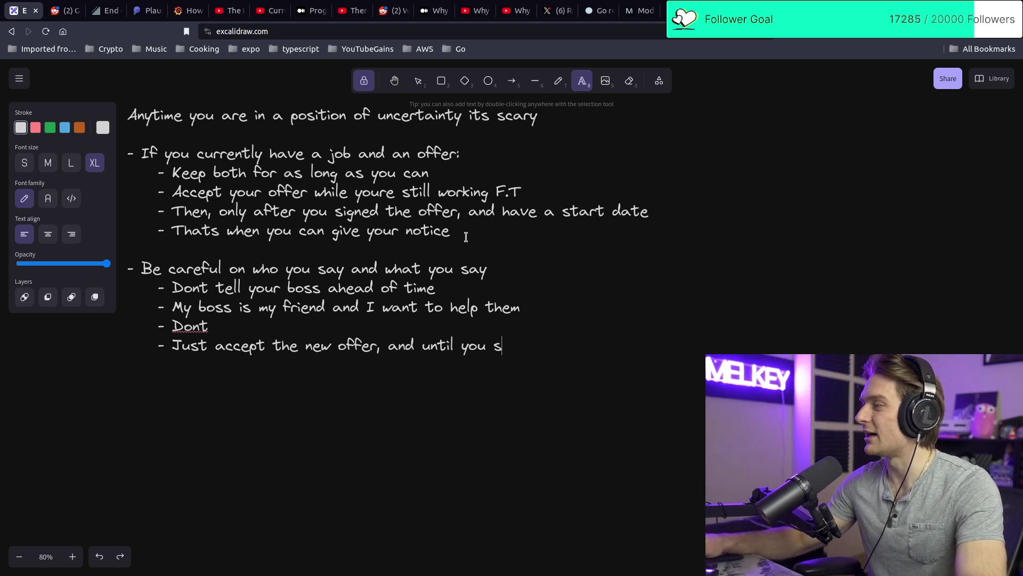
{"action": "type", "text": "ign it       it"}
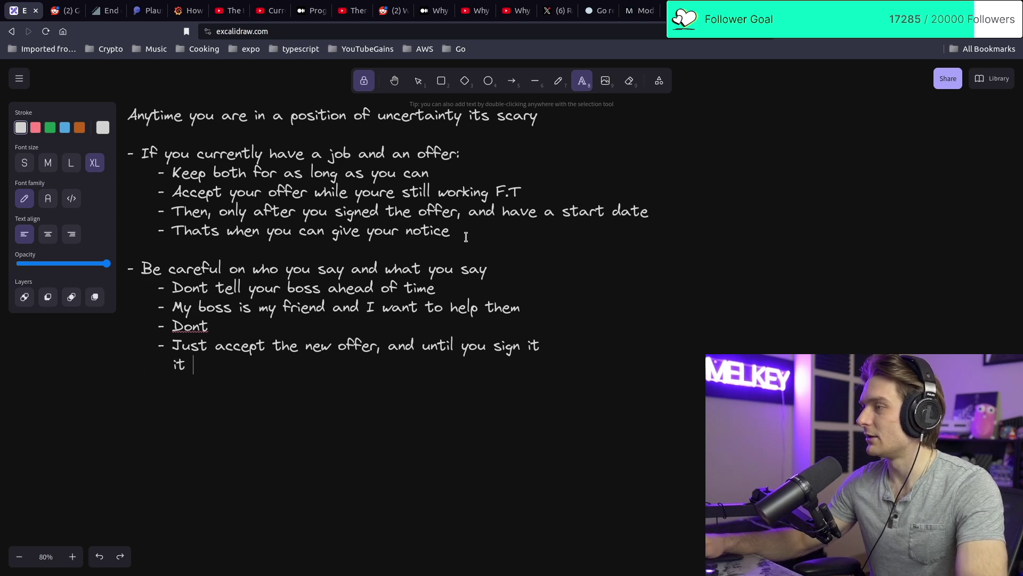
{"action": "type", "text": " doestn exist "}
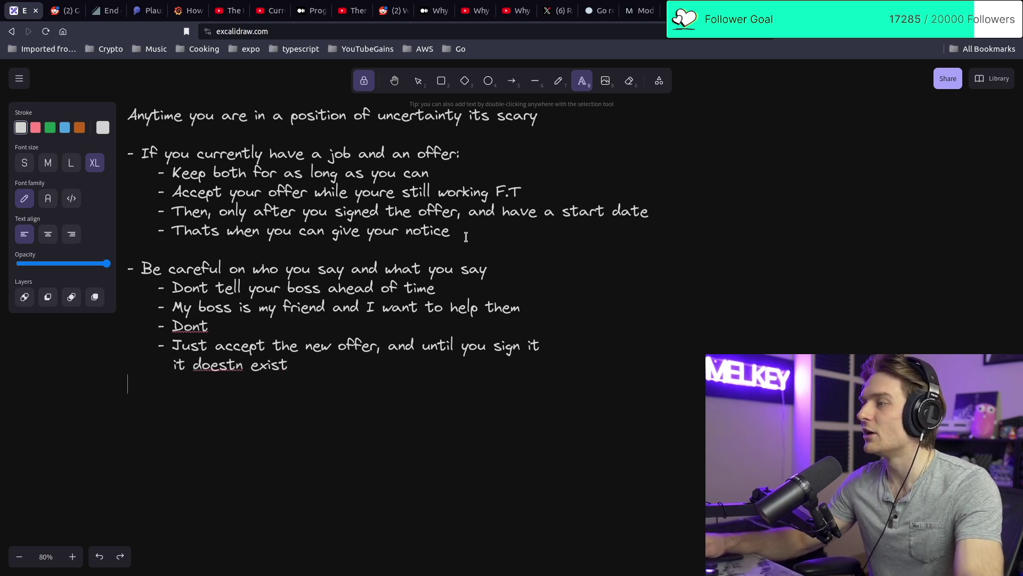
{"action": "type", "text": "    -"}
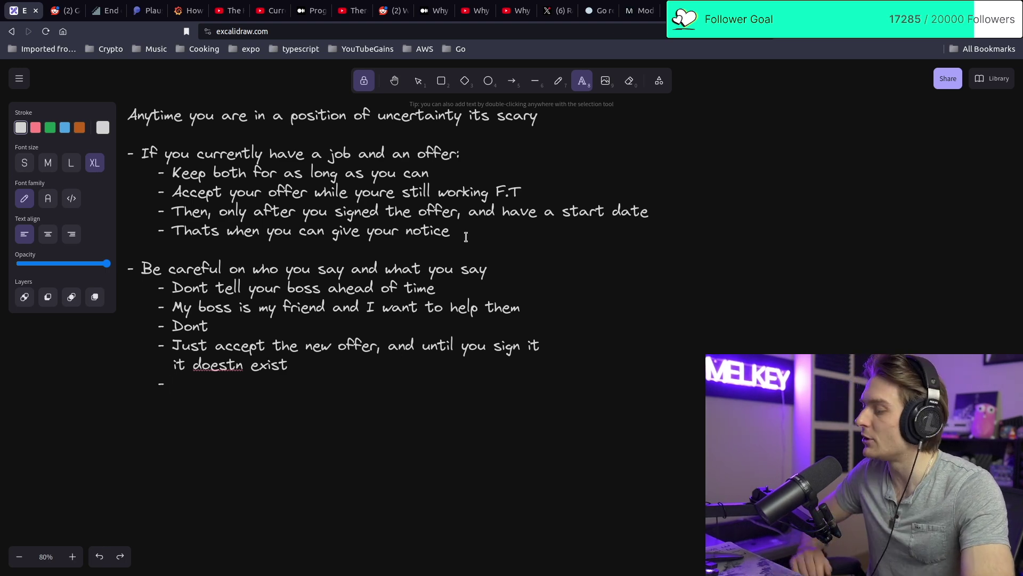
{"action": "type", "text": " Nothing exists "}
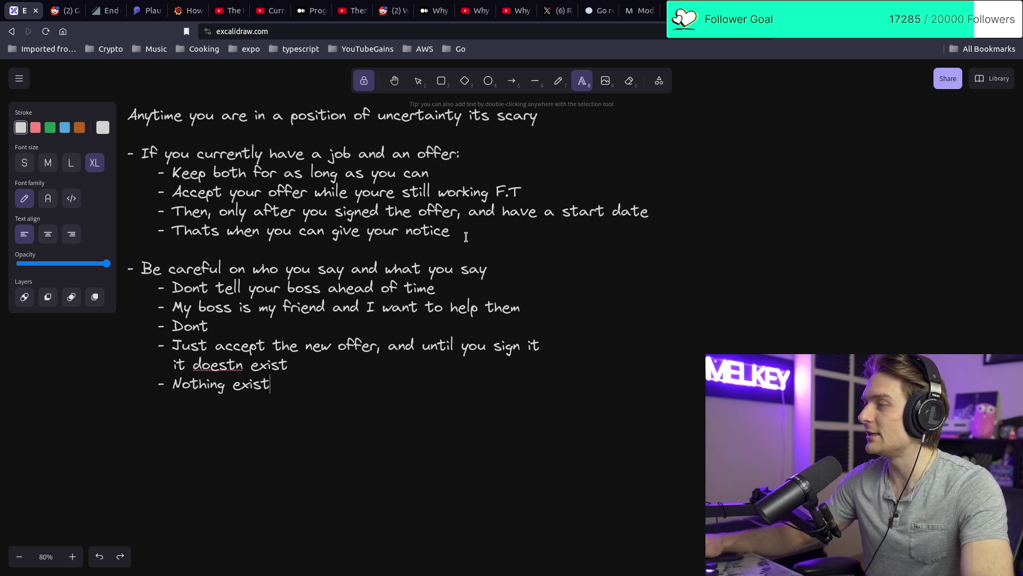
{"action": "type", "text": "until it is signe"}
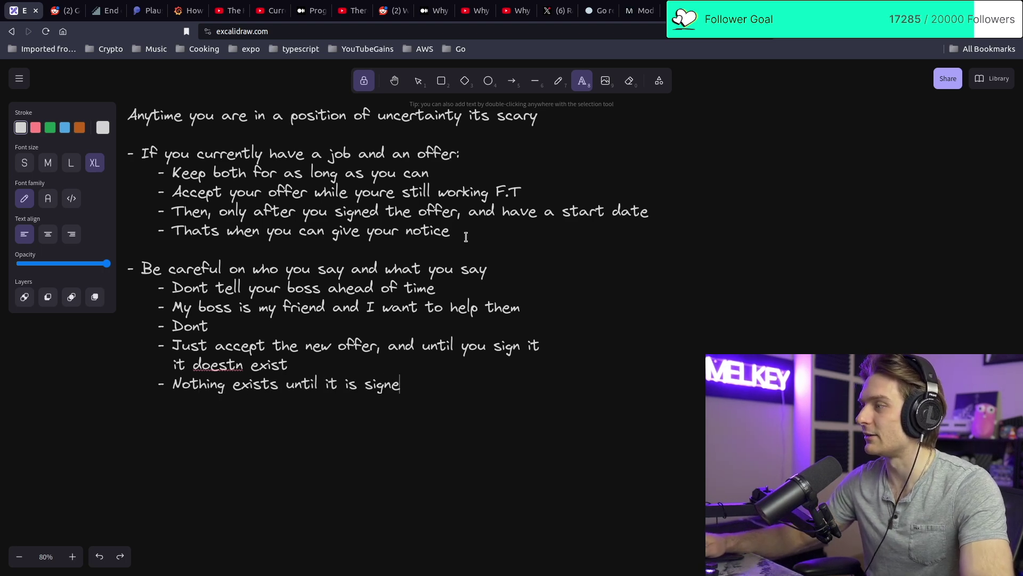
{"action": "key", "text": "Return"}
{"action": "key", "text": "Return"}
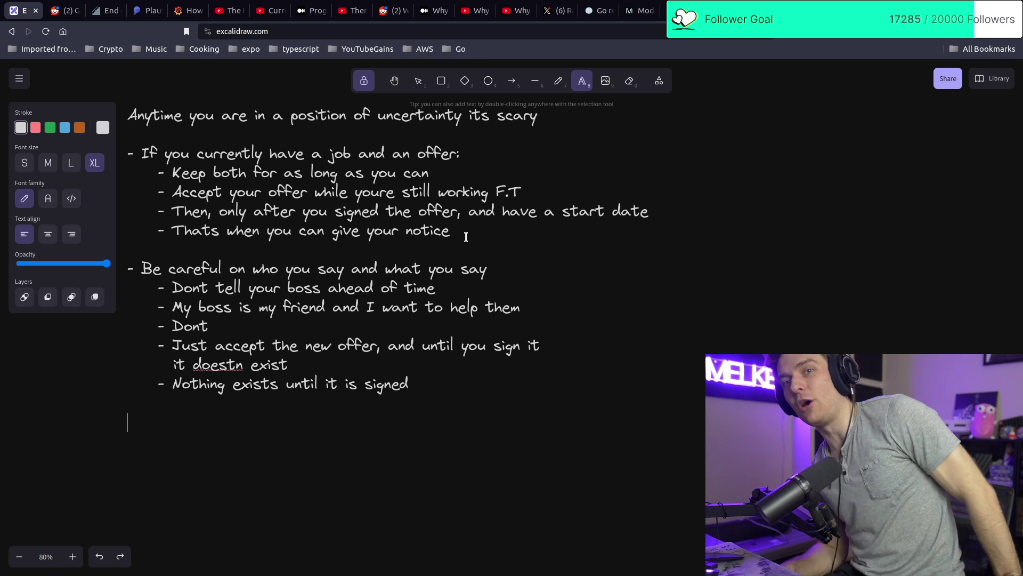
{"action": "type", "text": "-"}
- Type the bullet '- If you 'have' an offer letter…' plus revoking and rescinding sub-lines
{"action": "key", "text": "BackSpace"}
{"action": "key", "text": "BackSpace"}
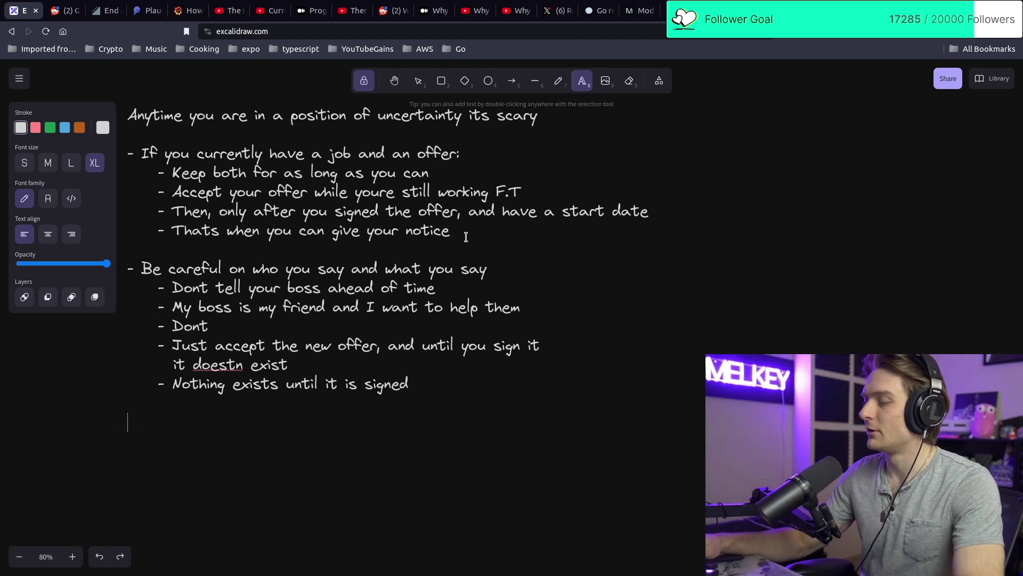
{"action": "type", "text": "- If you 'have' and offer"}
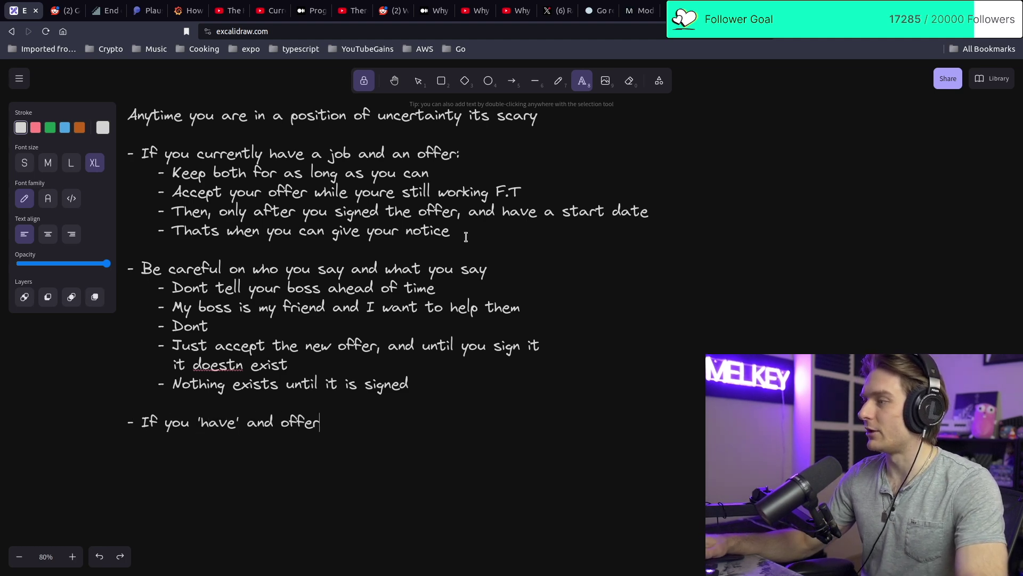
{"action": "key", "text": "BackSpace"}
{"action": "key", "text": "BackSpace"}
{"action": "key", "text": "BackSpace"}
{"action": "type", "text": "letter and its"}
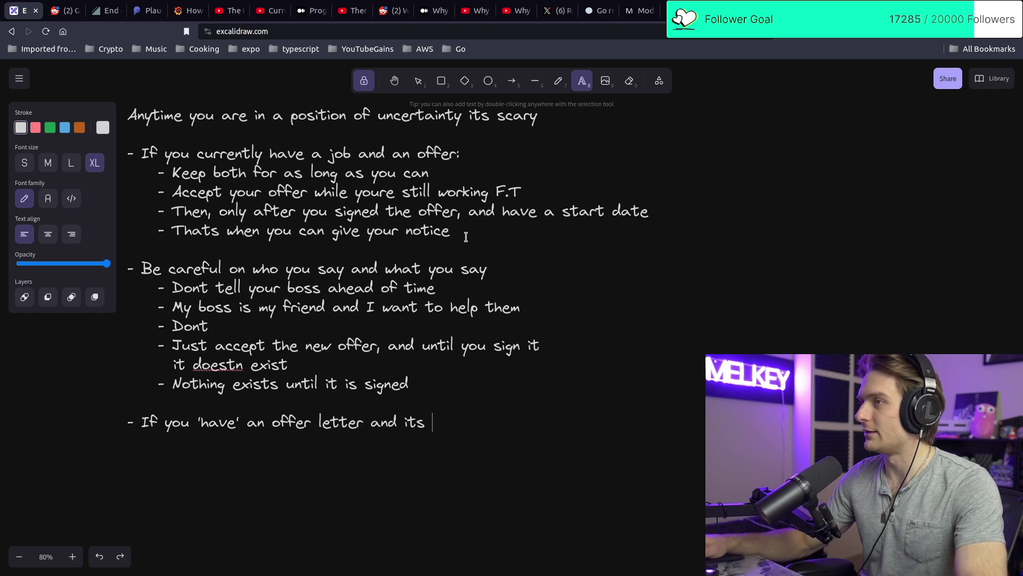
{"action": "type", "text": "not signed,   you do"}
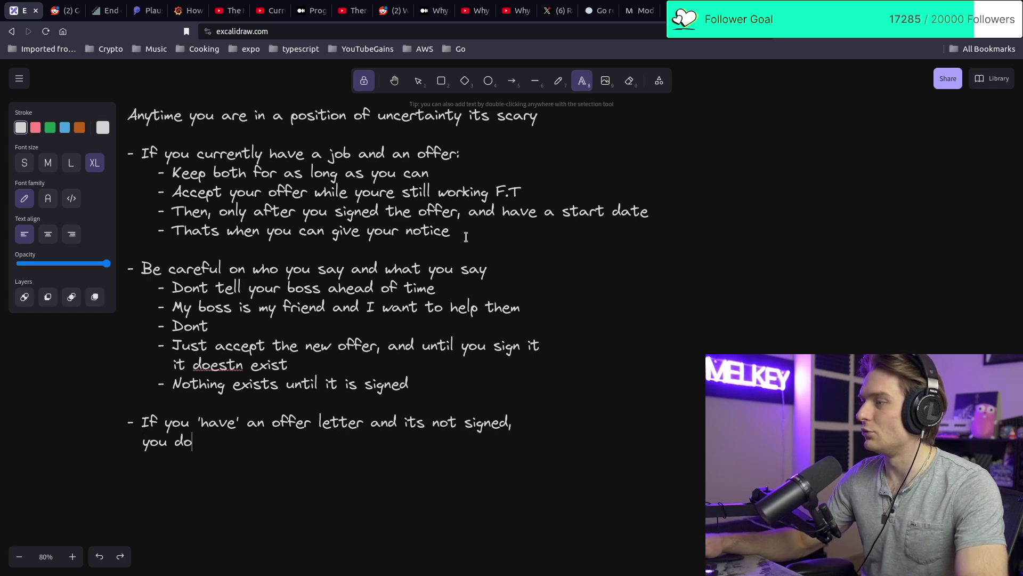
{"action": "type", "text": "nt have an offer letter"}
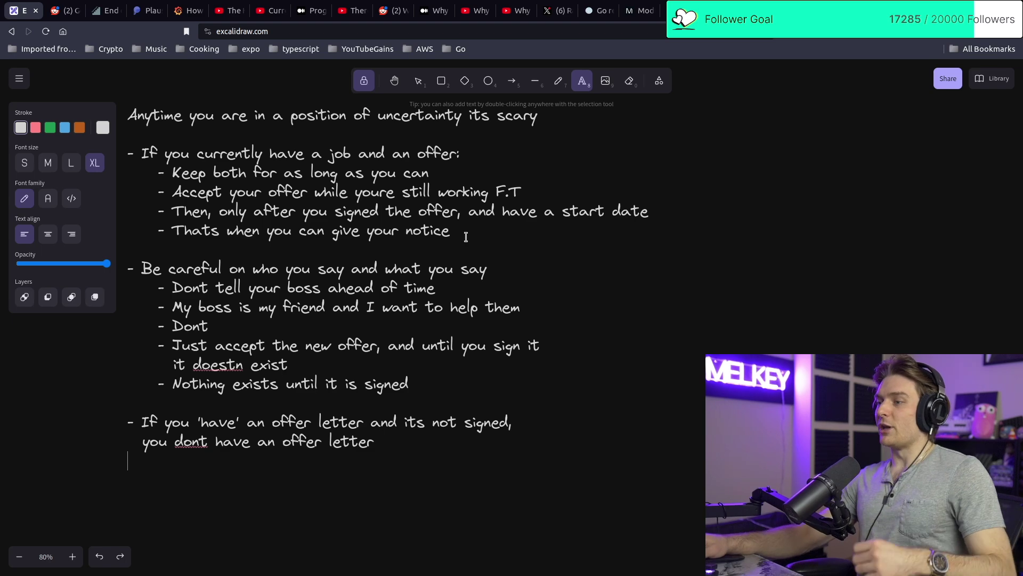
{"action": "key", "text": "Return"}
{"action": "type", "text": "- Revok"}
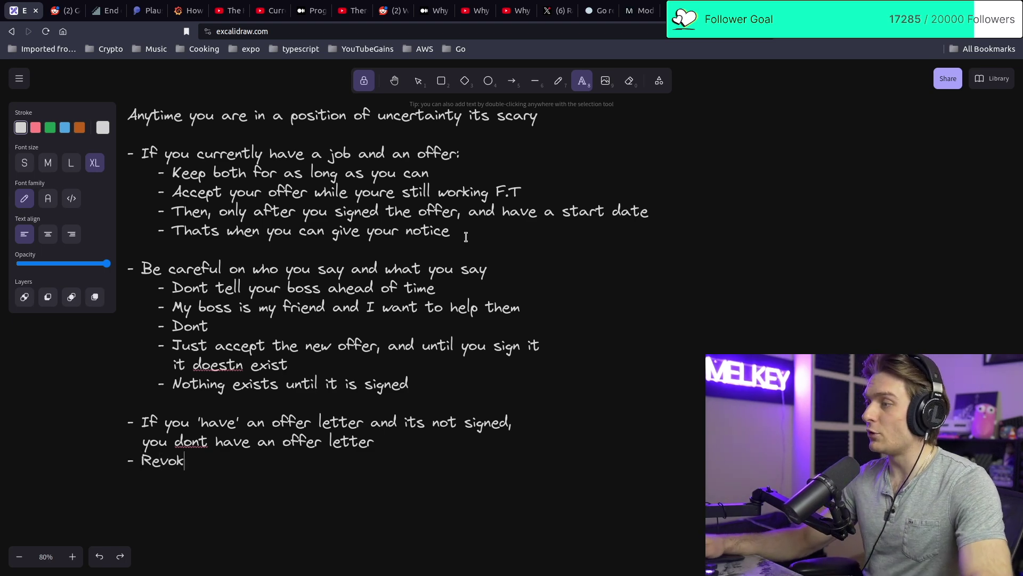
{"action": "type", "text": "ing isstil"}
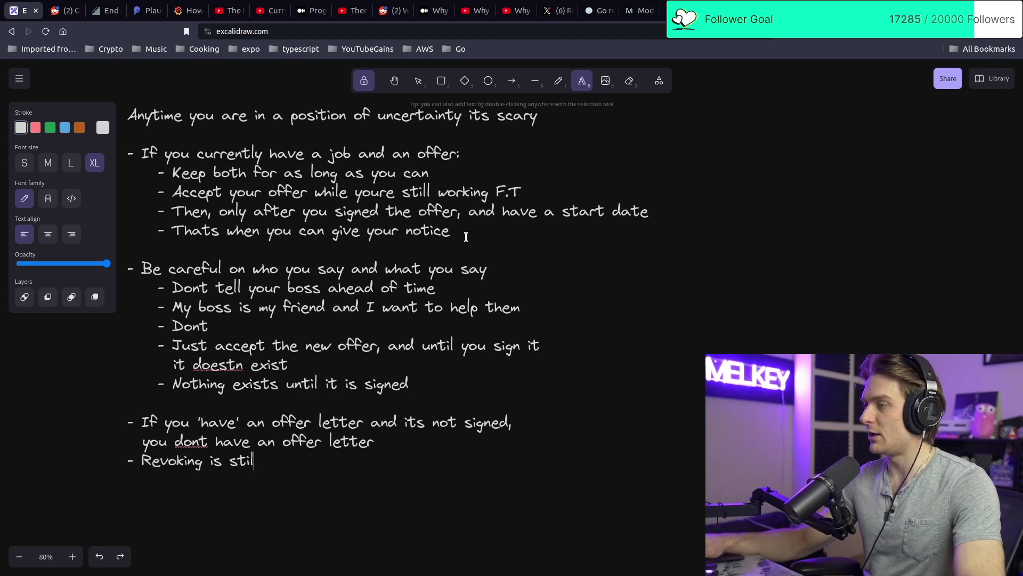
{"action": "type", "text": "l possible/ "}
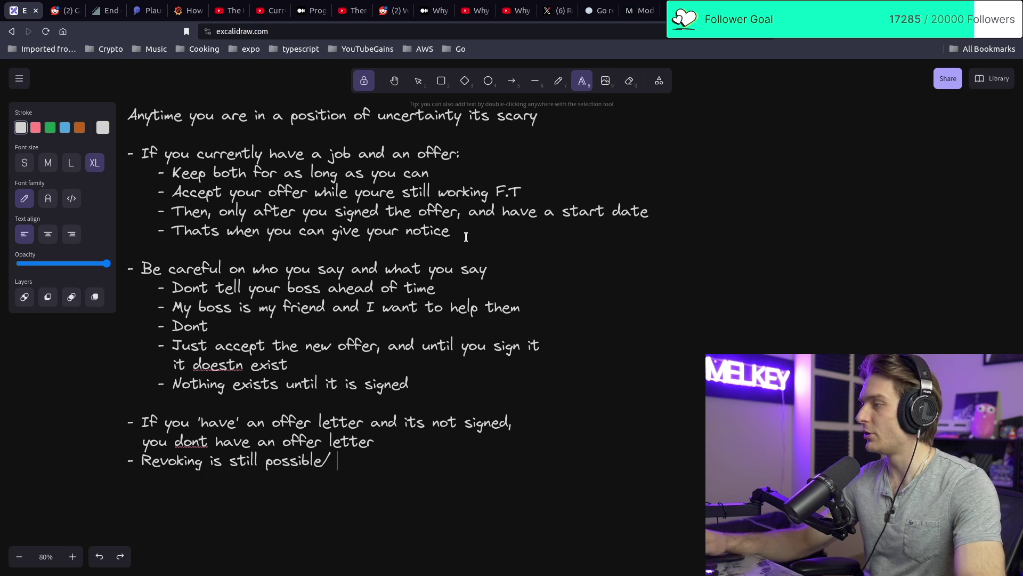
{"action": "type", "text": "Res"}
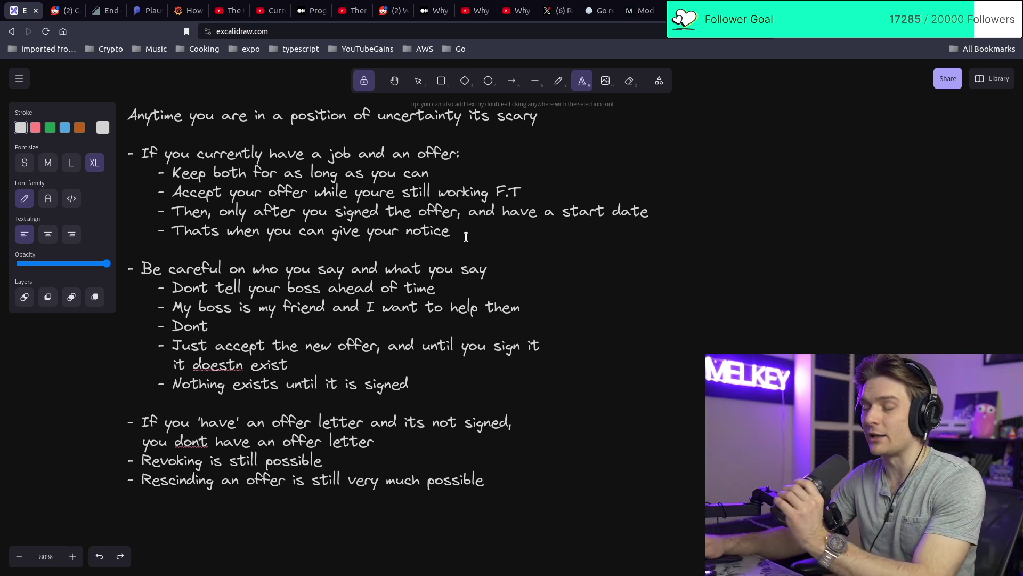
- Add '- Dont quit your job ahead of time' and '- Dont tell NO one your interviewing at work'
{"action": "key", "text": "Return"}
{"action": "type", "text": "- "}
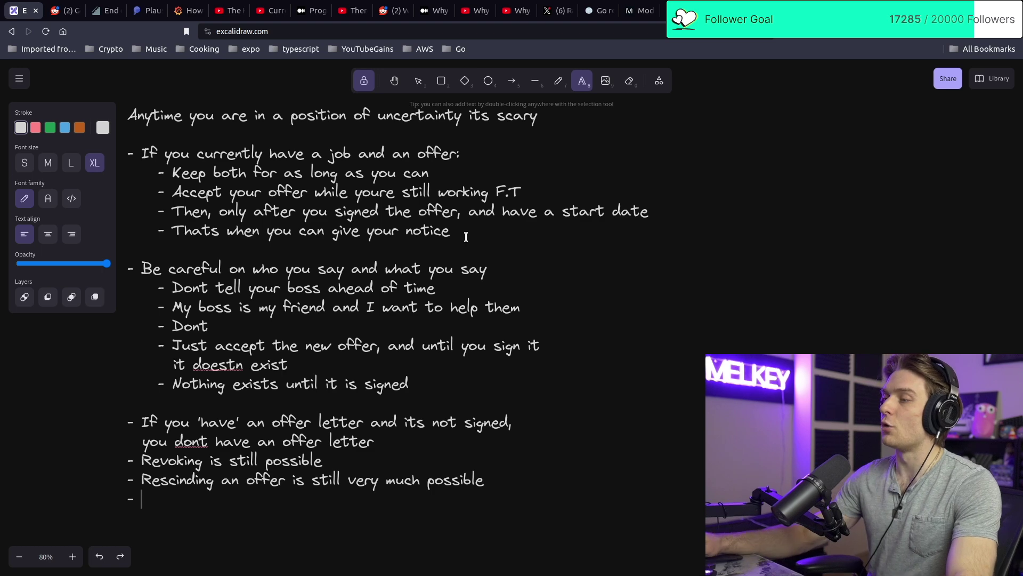
{"action": "type", "text": "Dont a"}
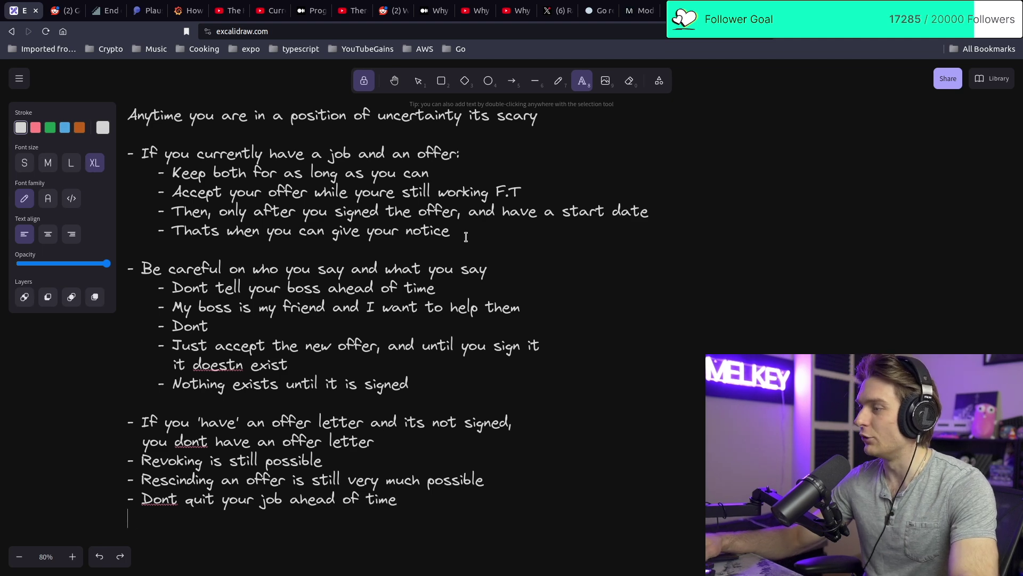
{"action": "type", "text": "Dont tell NO"}
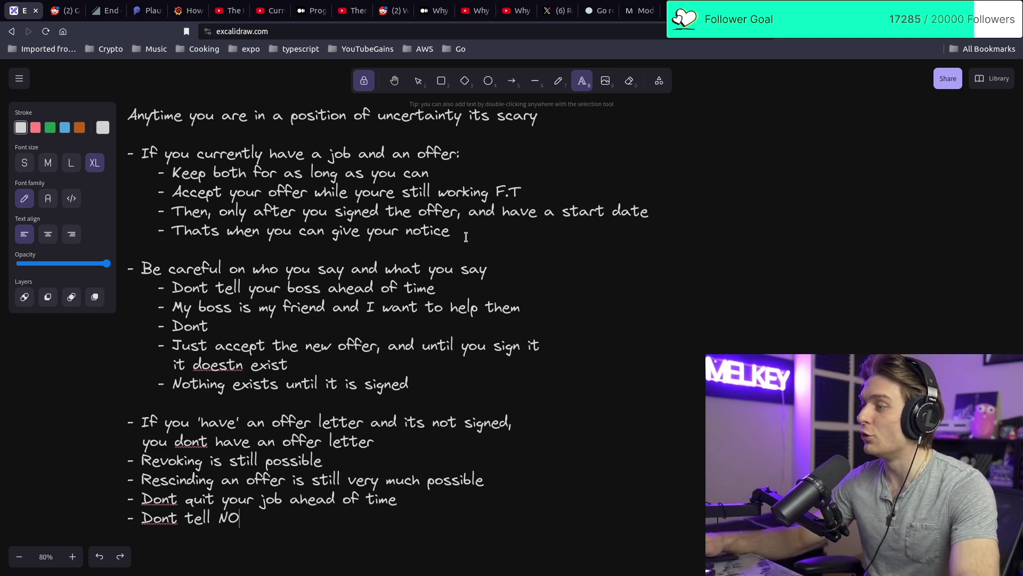
{"action": "type", "text": " one your interviewing"}
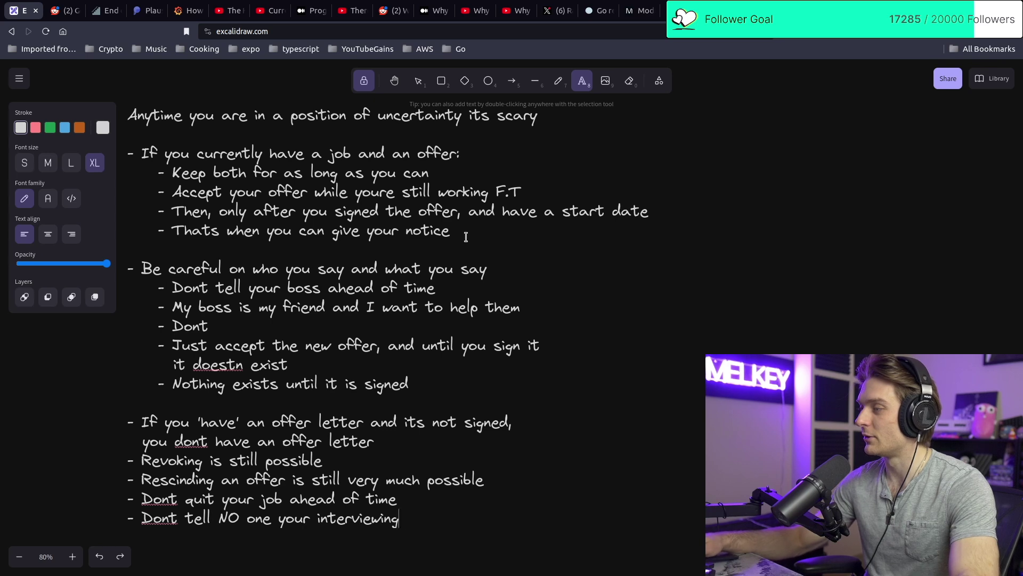
{"action": "type", "text": " at work"}
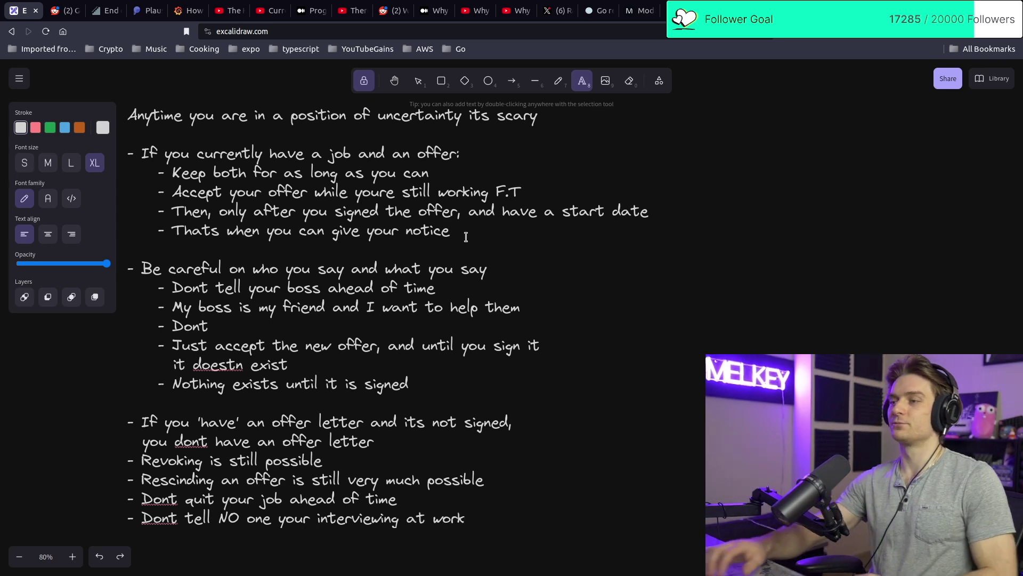